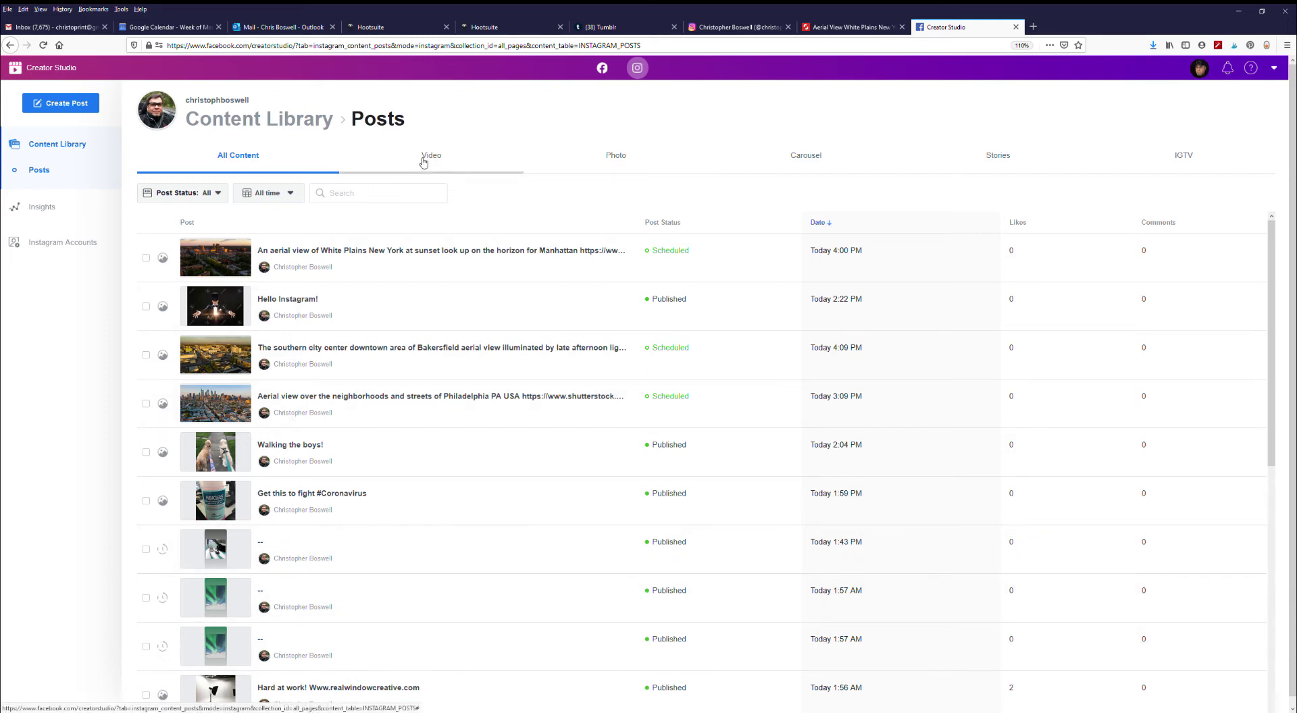
Look through the Video, Photo, Carousel, Stories and IGTV post lists, returning to all content.
{"action": "left_click", "coordinate": [444, 159]}
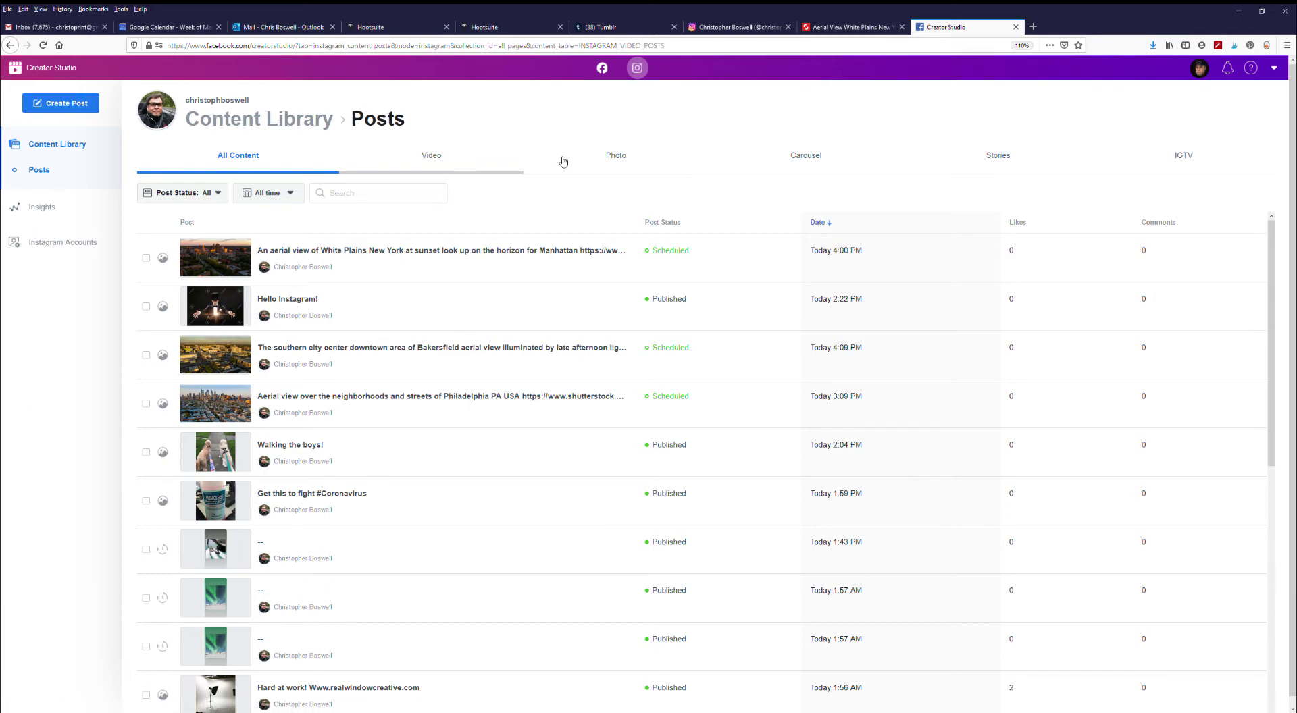
{"action": "left_click", "coordinate": [615, 159]}
{"action": "left_click", "coordinate": [815, 156]}
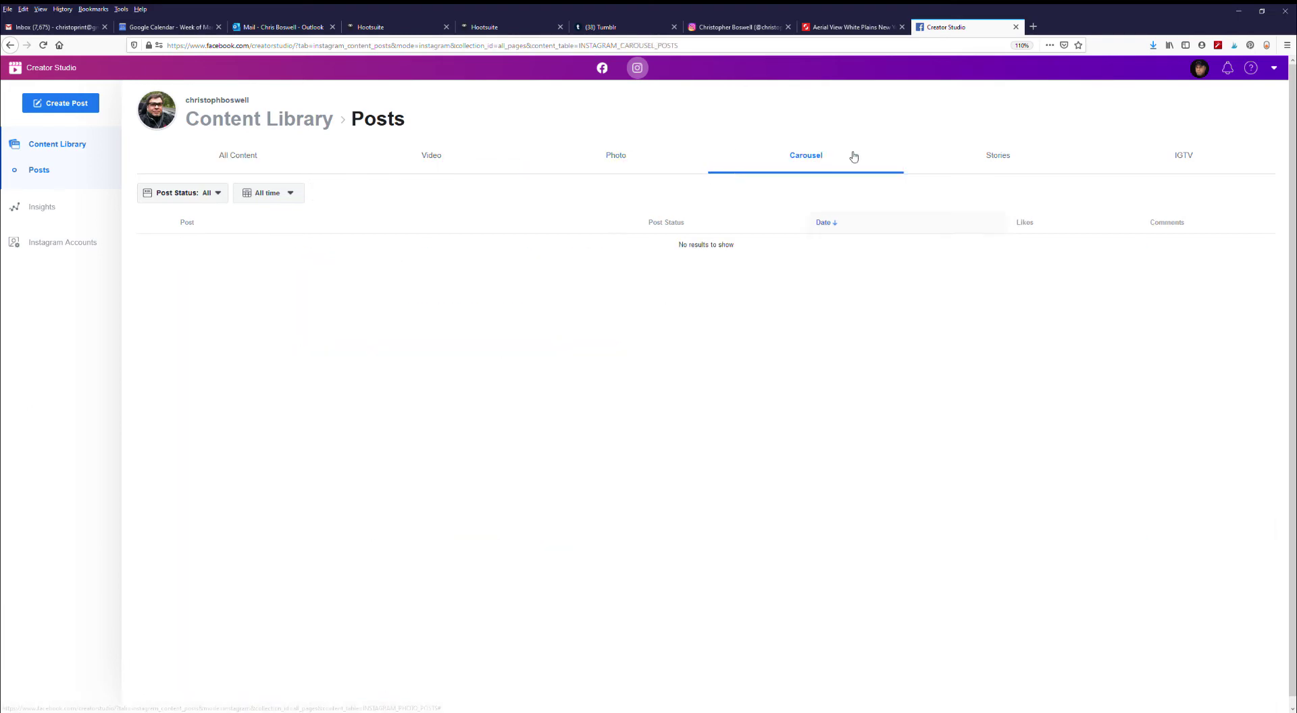
{"action": "left_click", "coordinate": [1012, 158]}
{"action": "left_click", "coordinate": [1195, 159]}
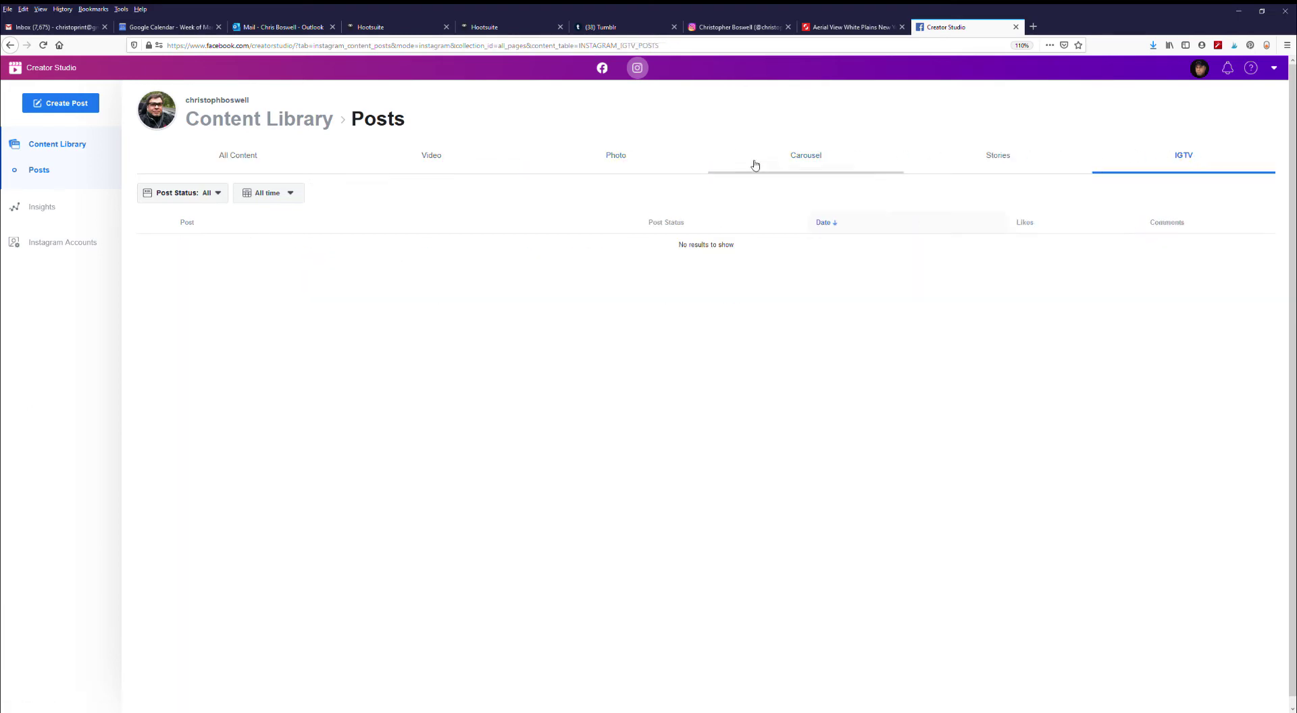
{"action": "left_click", "coordinate": [250, 161]}
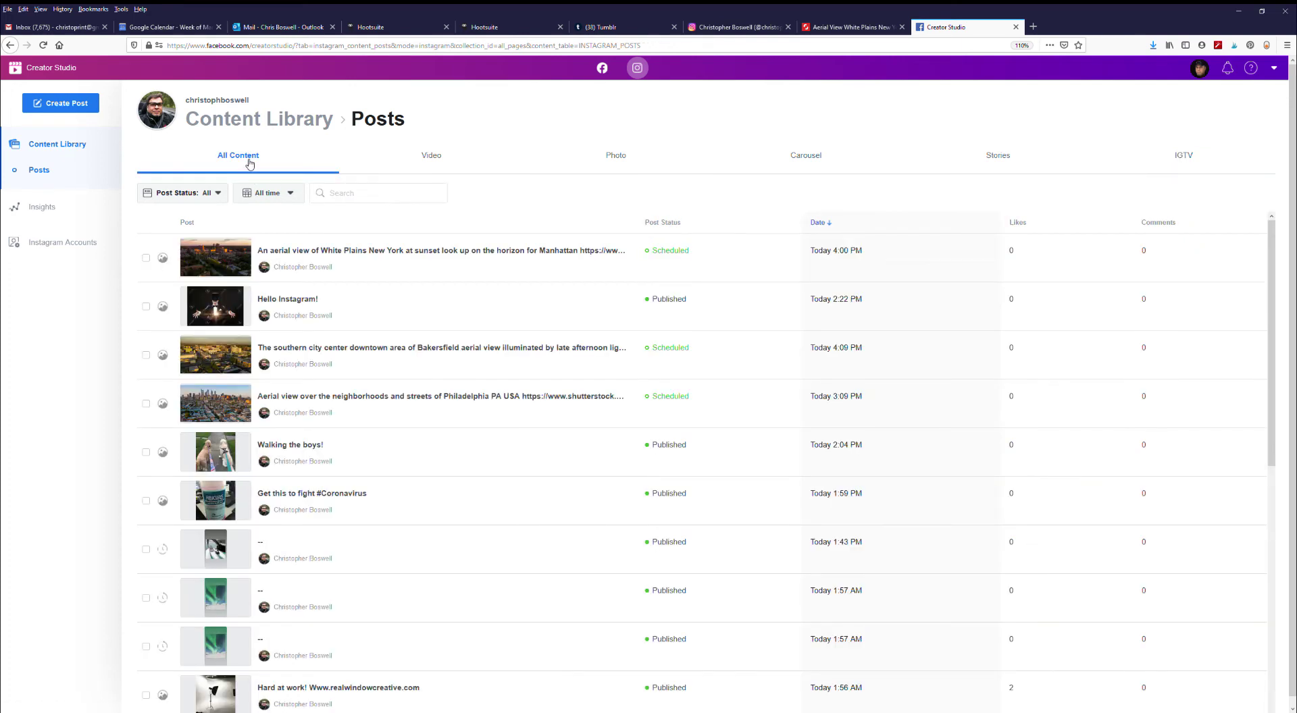
Review the linked Instagram accounts and the Insights activity charts, and return to the content library.
{"action": "left_click", "coordinate": [54, 246]}
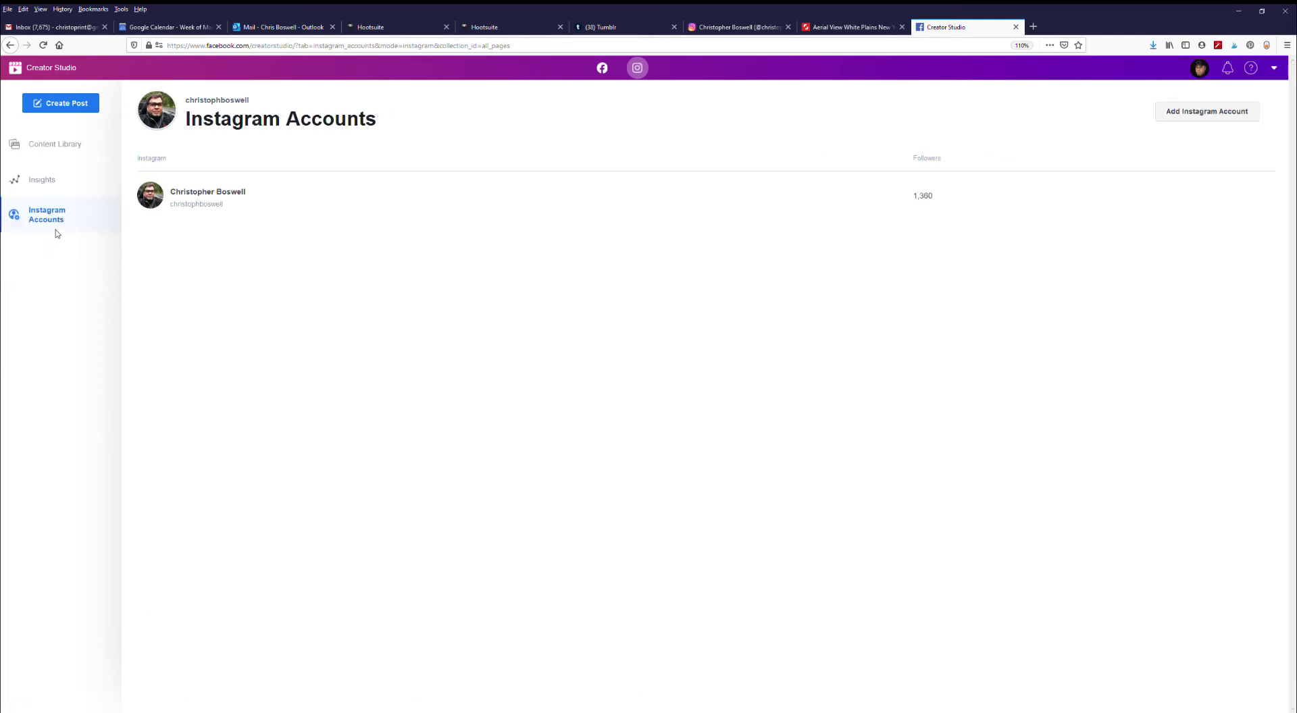
{"action": "left_click", "coordinate": [63, 180]}
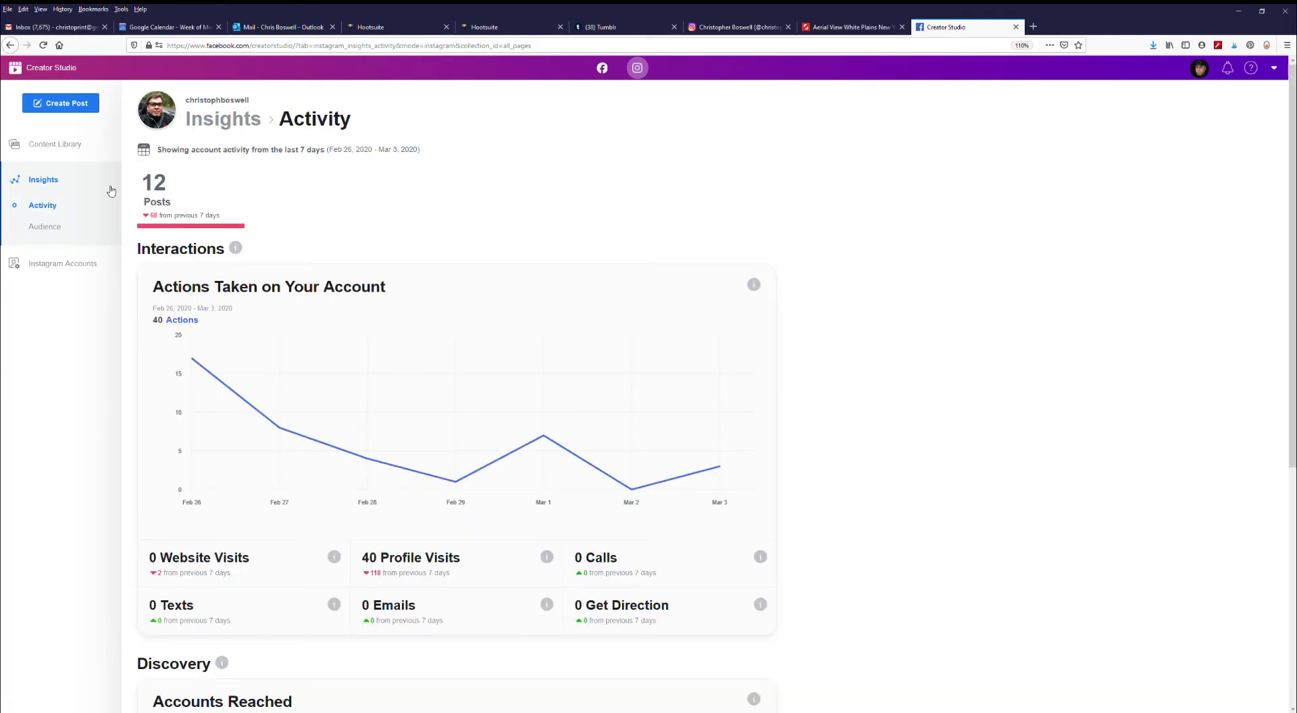
{"action": "scroll", "coordinate": [309, 197], "scroll_direction": "down", "scroll_amount": 5}
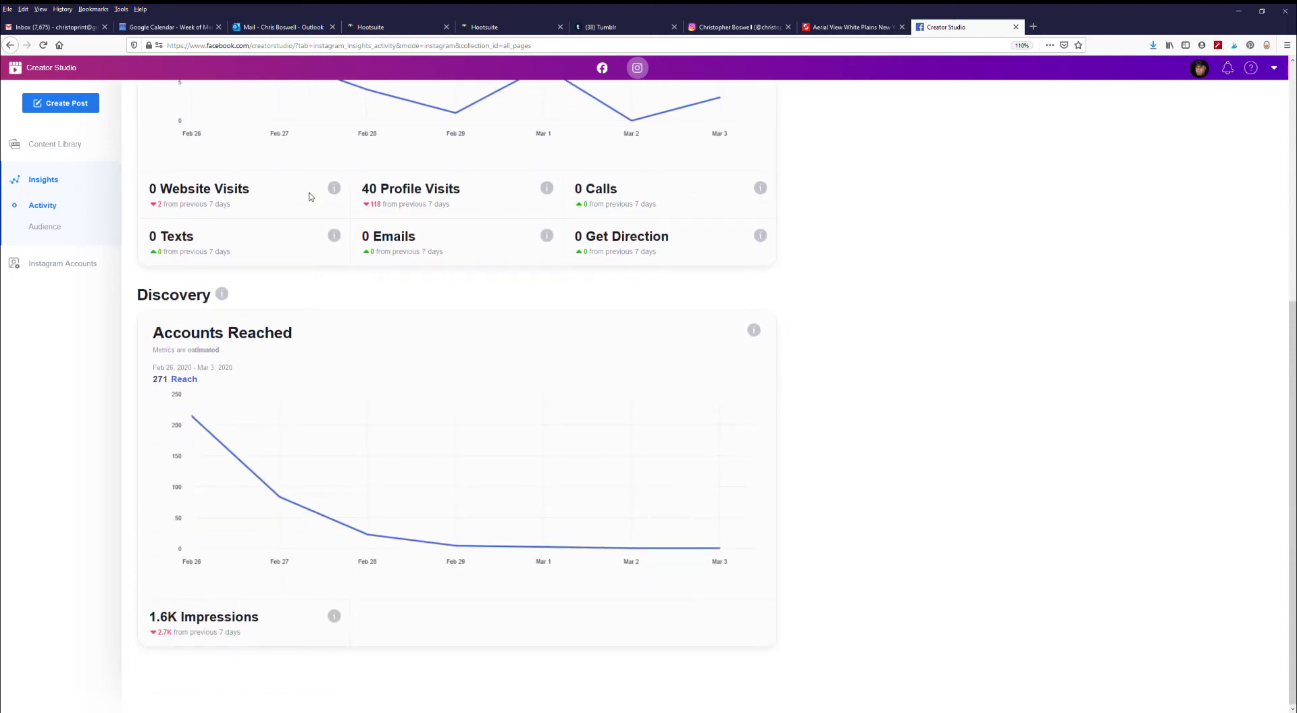
{"action": "scroll", "coordinate": [310, 197], "scroll_direction": "up", "scroll_amount": 5}
{"action": "left_click", "coordinate": [45, 150]}
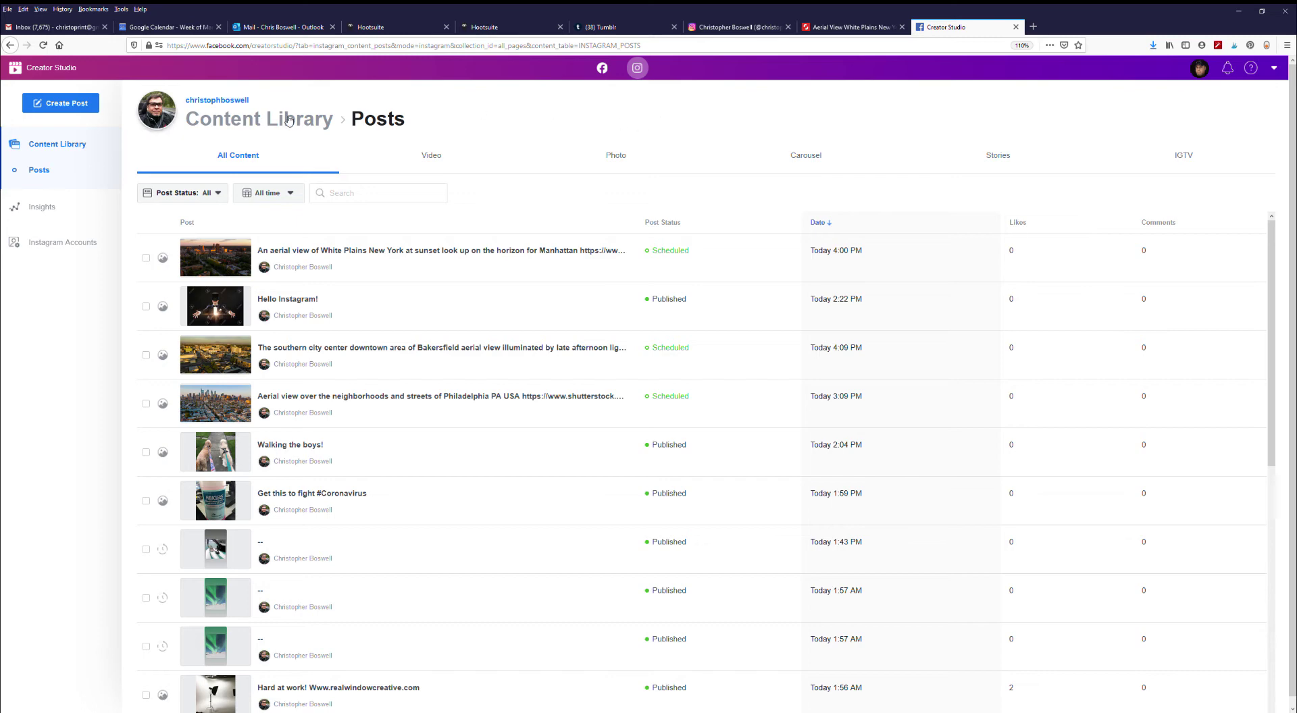
Start a new Instagram feed post and bring up the Shutterstock page of the Ben Franklin statue photo.
{"action": "left_click", "coordinate": [84, 109]}
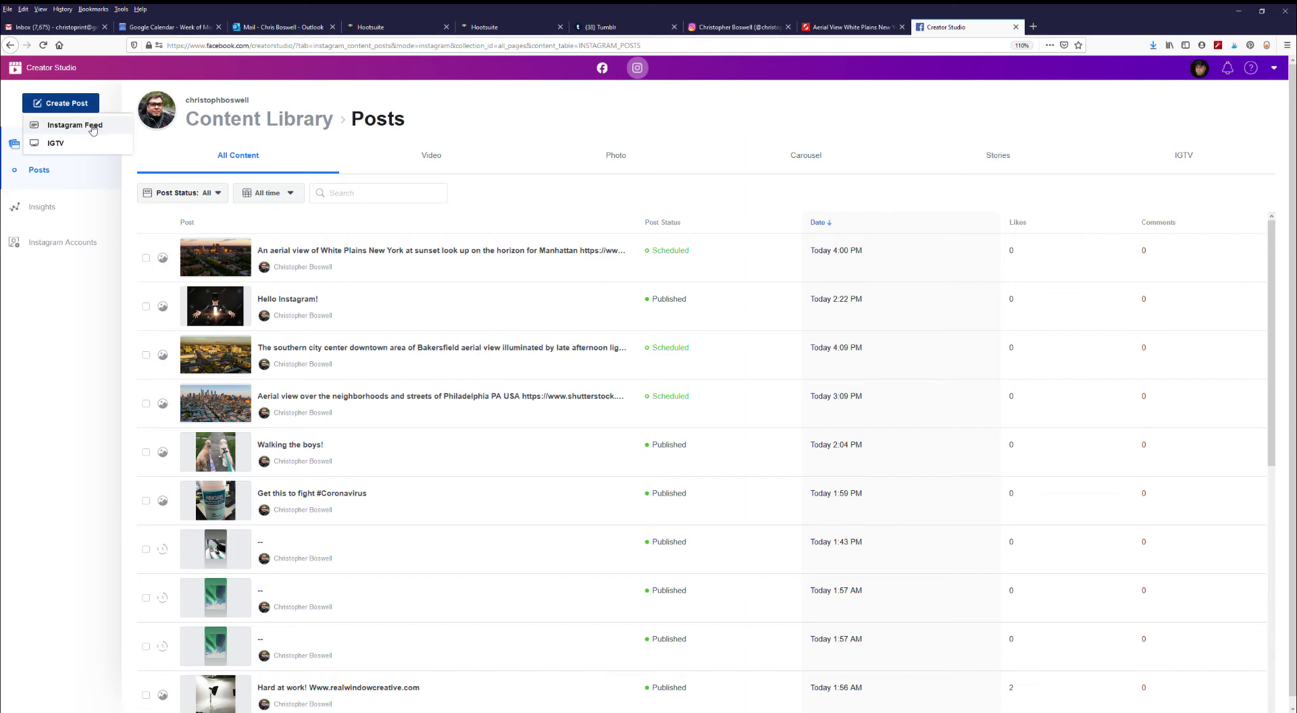
{"action": "left_click", "coordinate": [89, 126]}
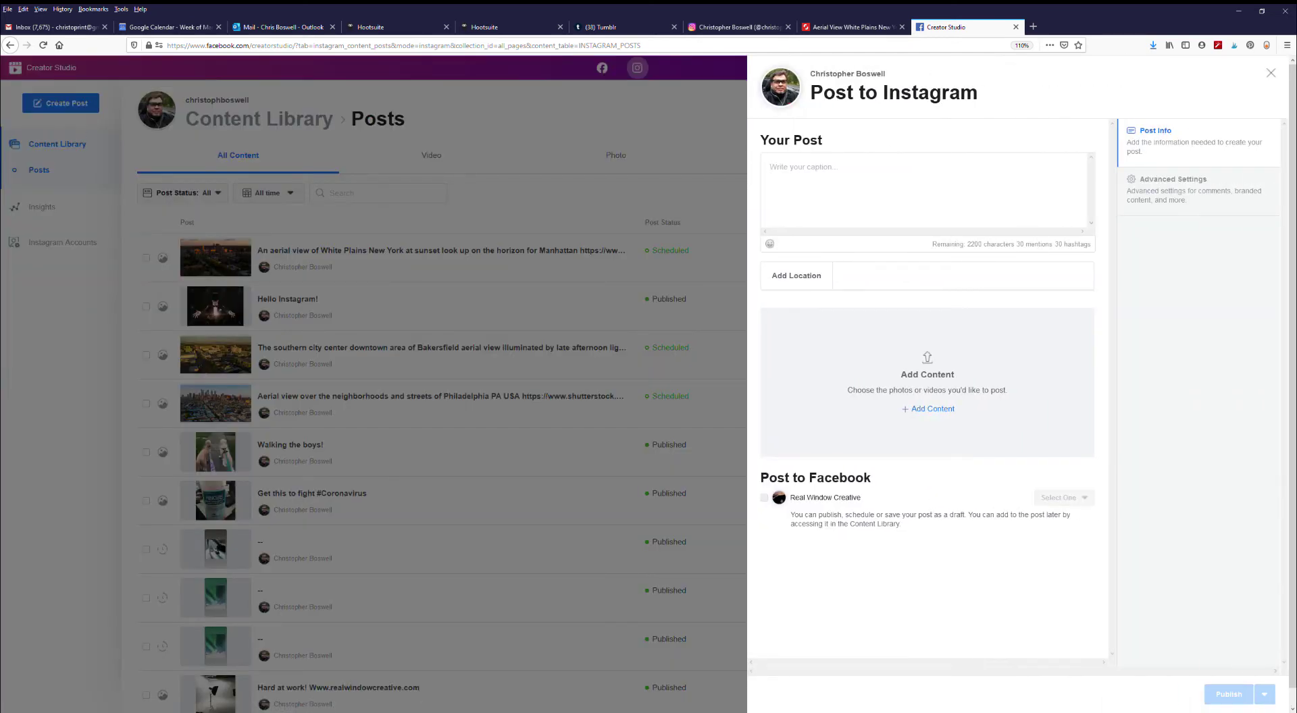
{"action": "left_click", "coordinate": [852, 27]}
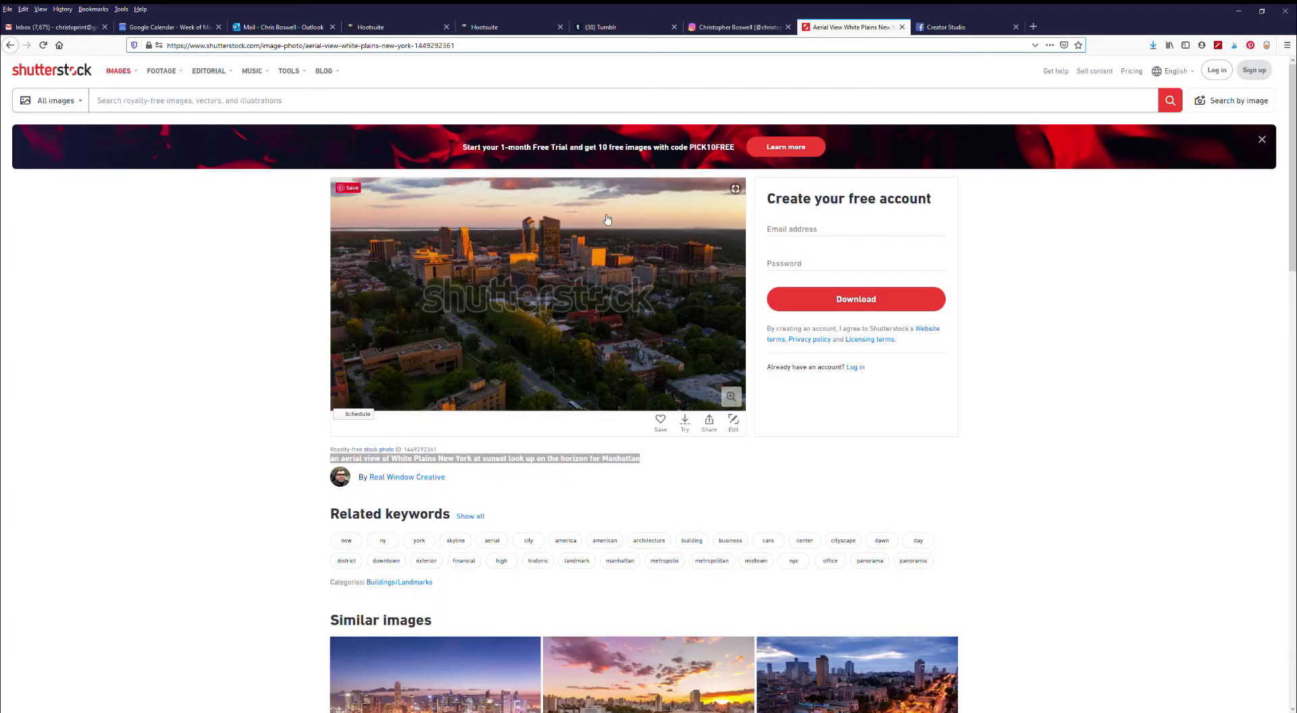
{"action": "left_click", "coordinate": [9, 45]}
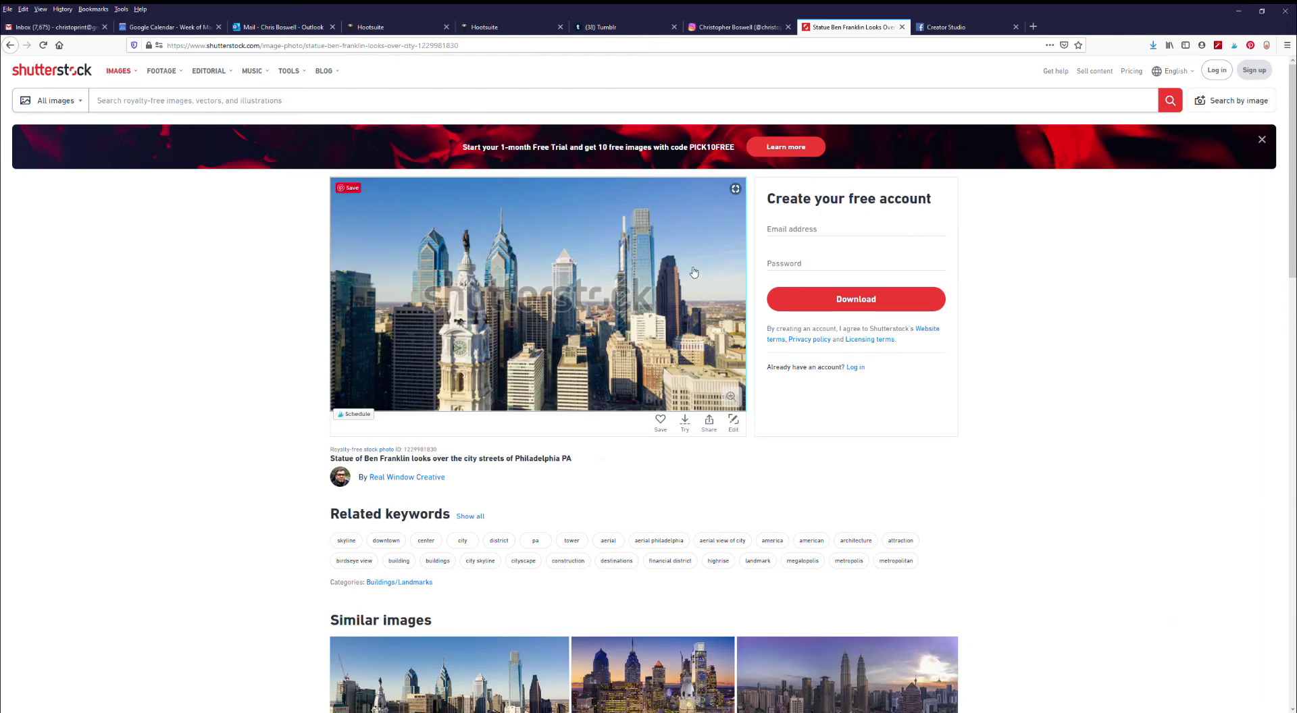
Copy the photo title "Statue of Ben Franklin looks over the city streets of Philadelphia PA" into the caption and set the location to Real Window Creative.
{"action": "left_click", "coordinate": [939, 27]}
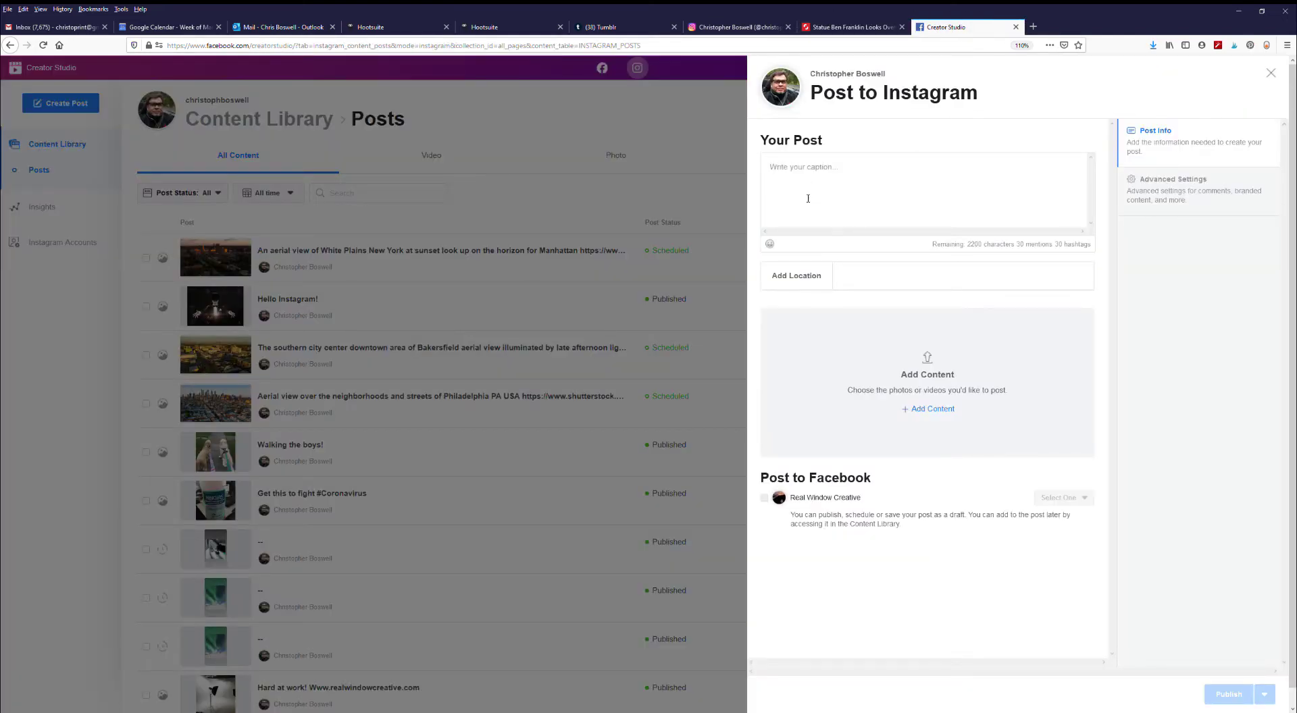
{"action": "left_click", "coordinate": [851, 27]}
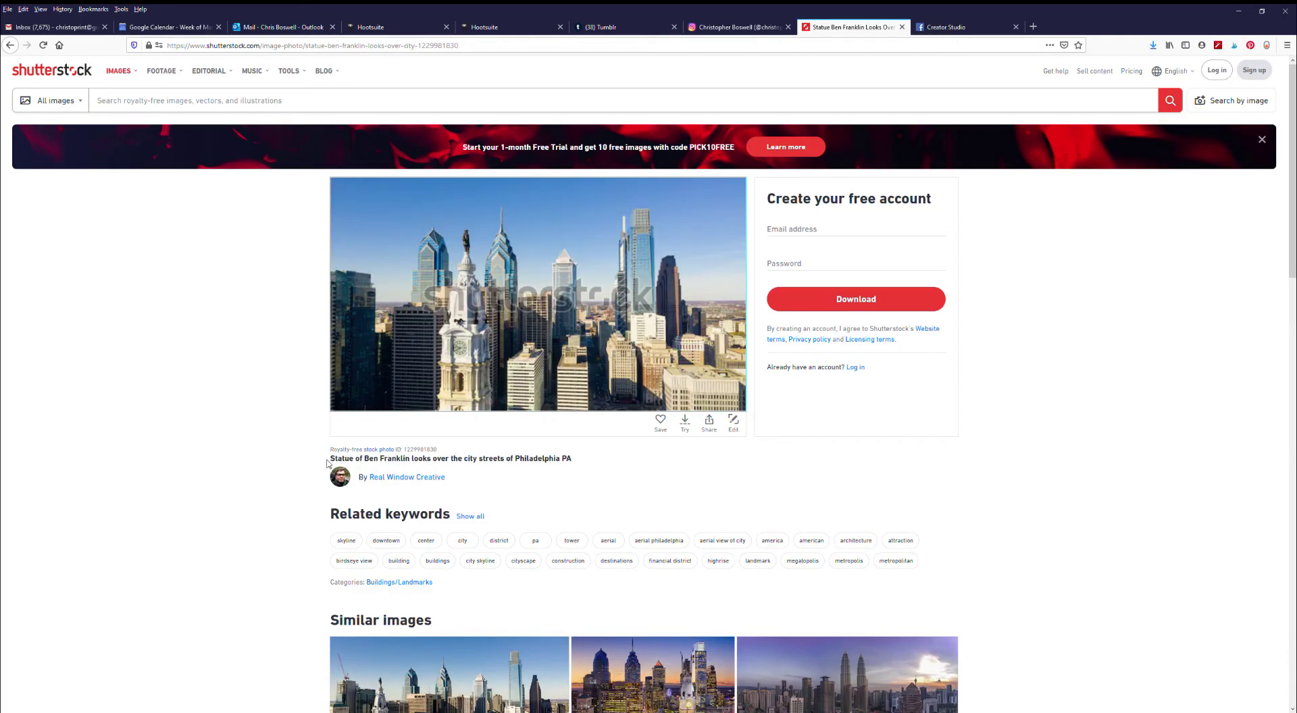
{"action": "left_click_drag", "start_coordinate": [330, 465], "coordinate": [601, 463]}
{"action": "key", "text": "ctrl+c"}
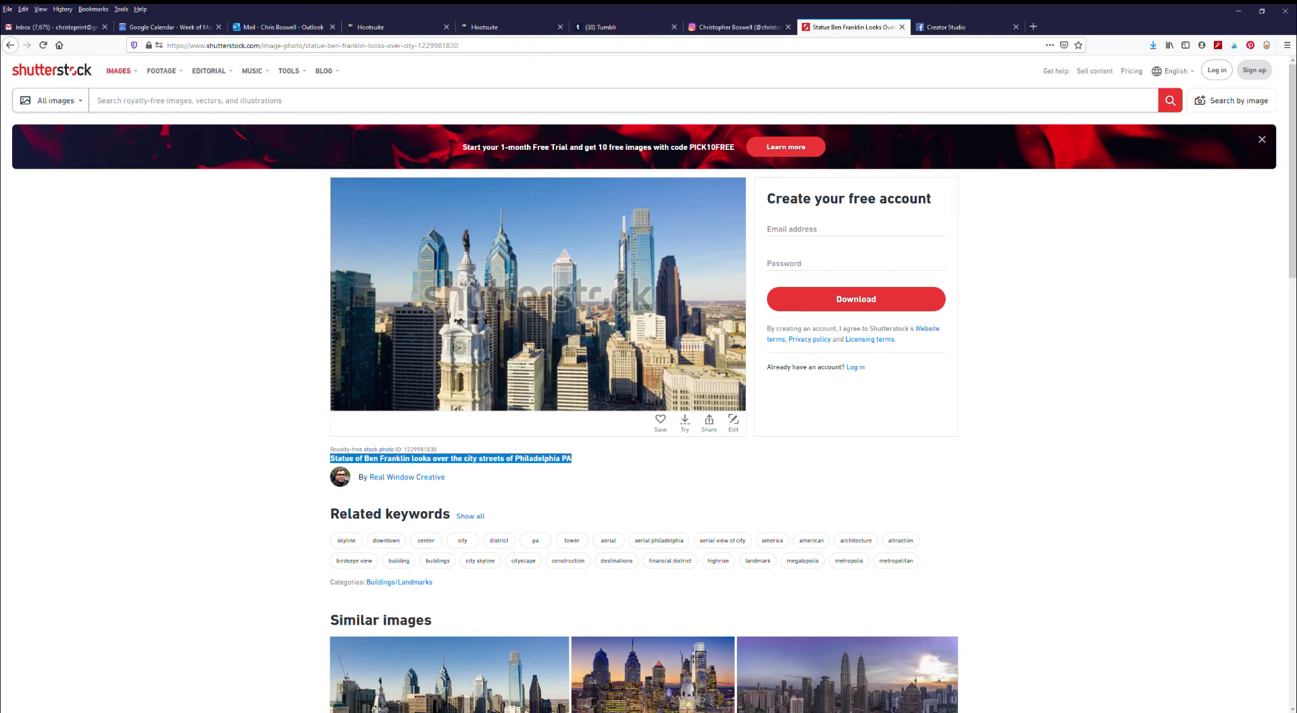
{"action": "left_click", "coordinate": [973, 27]}
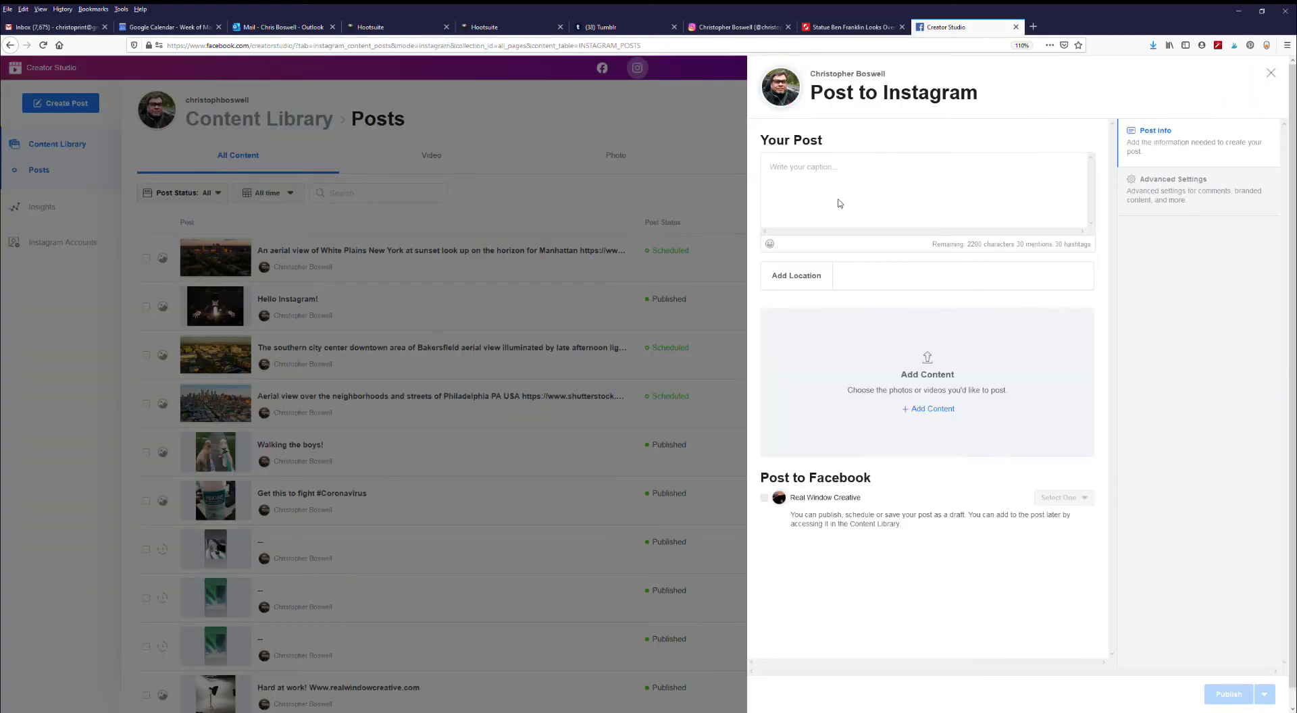
{"action": "left_click", "coordinate": [883, 211]}
{"action": "key", "text": "ctrl+v"}
{"action": "left_click", "coordinate": [848, 278]}
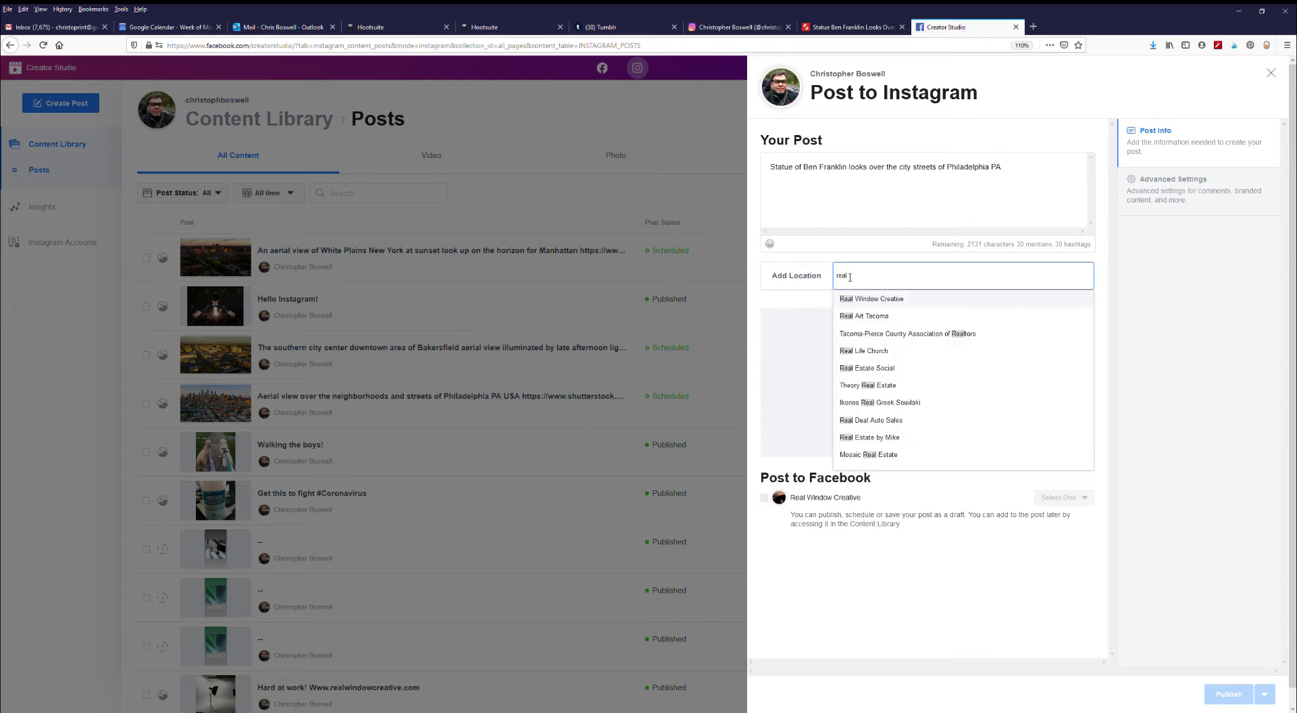
{"action": "left_click", "coordinate": [869, 298]}
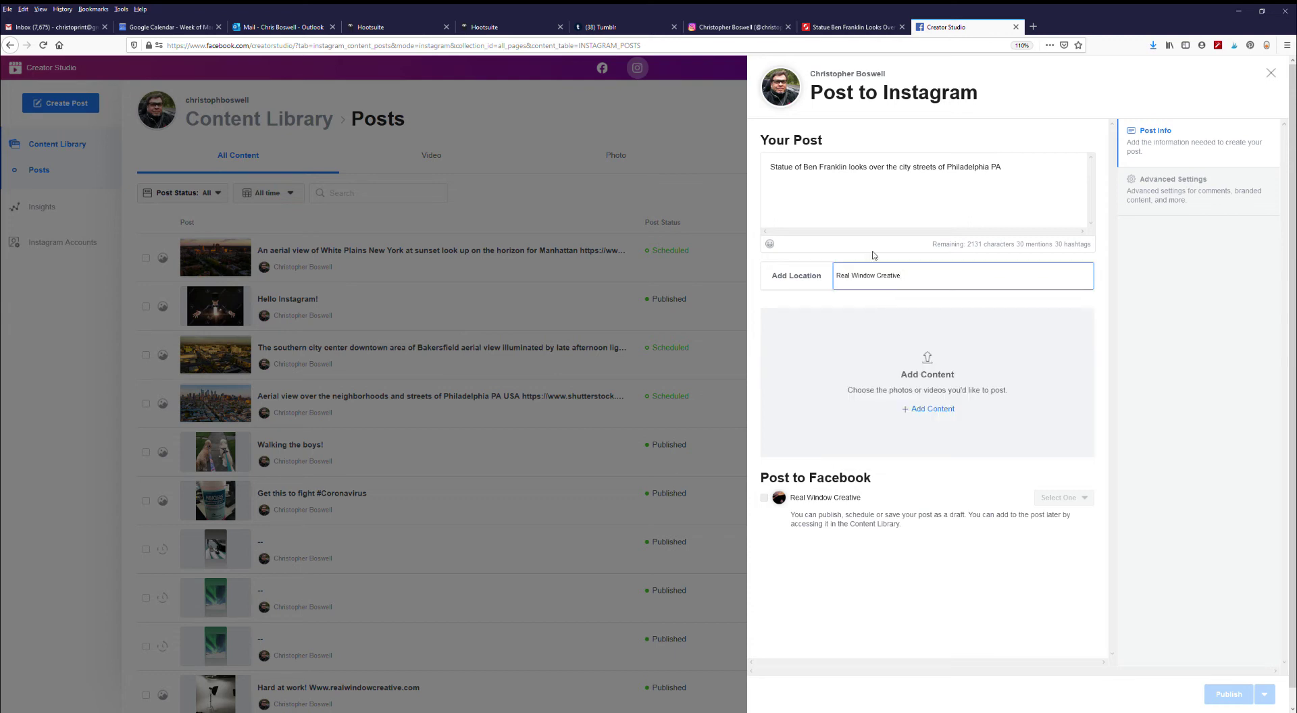
Copy the Shutterstock photo page's URL into the post caption, below the title text.
{"action": "left_click", "coordinate": [1013, 171]}
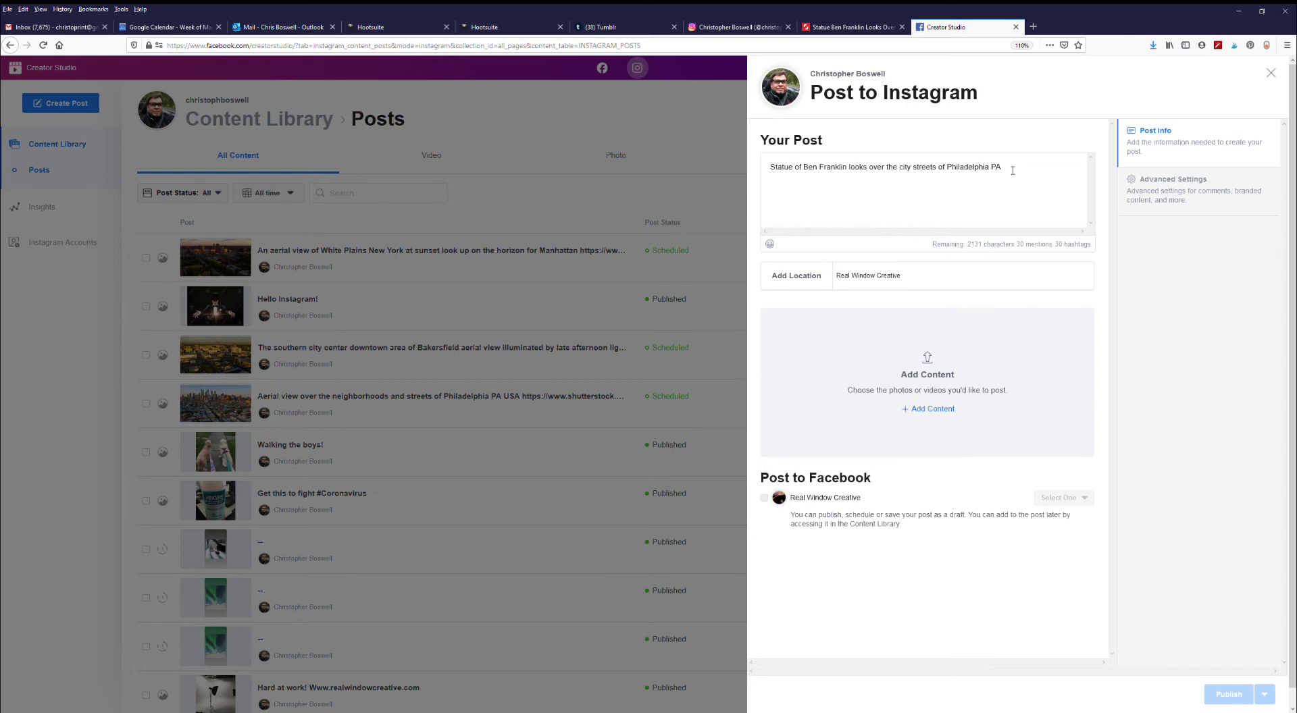
{"action": "left_click", "coordinate": [849, 25]}
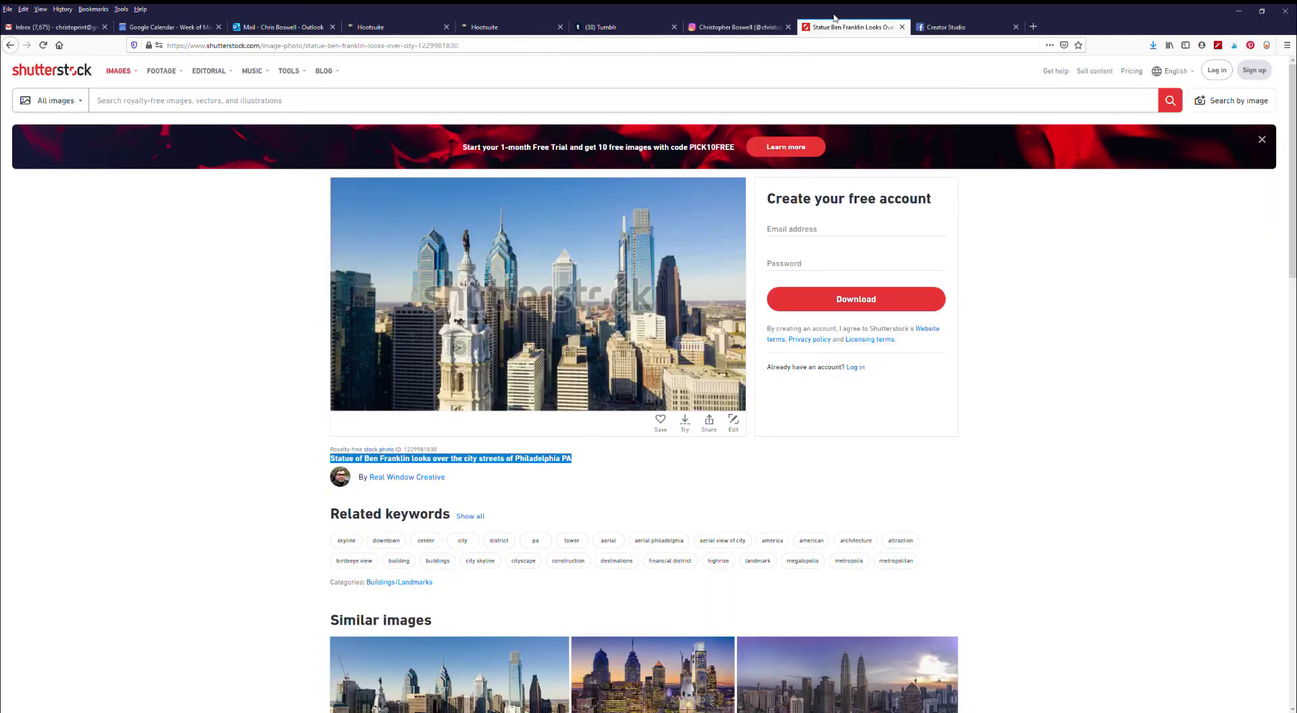
{"action": "left_click", "coordinate": [435, 45]}
{"action": "key", "text": "ctrl+c"}
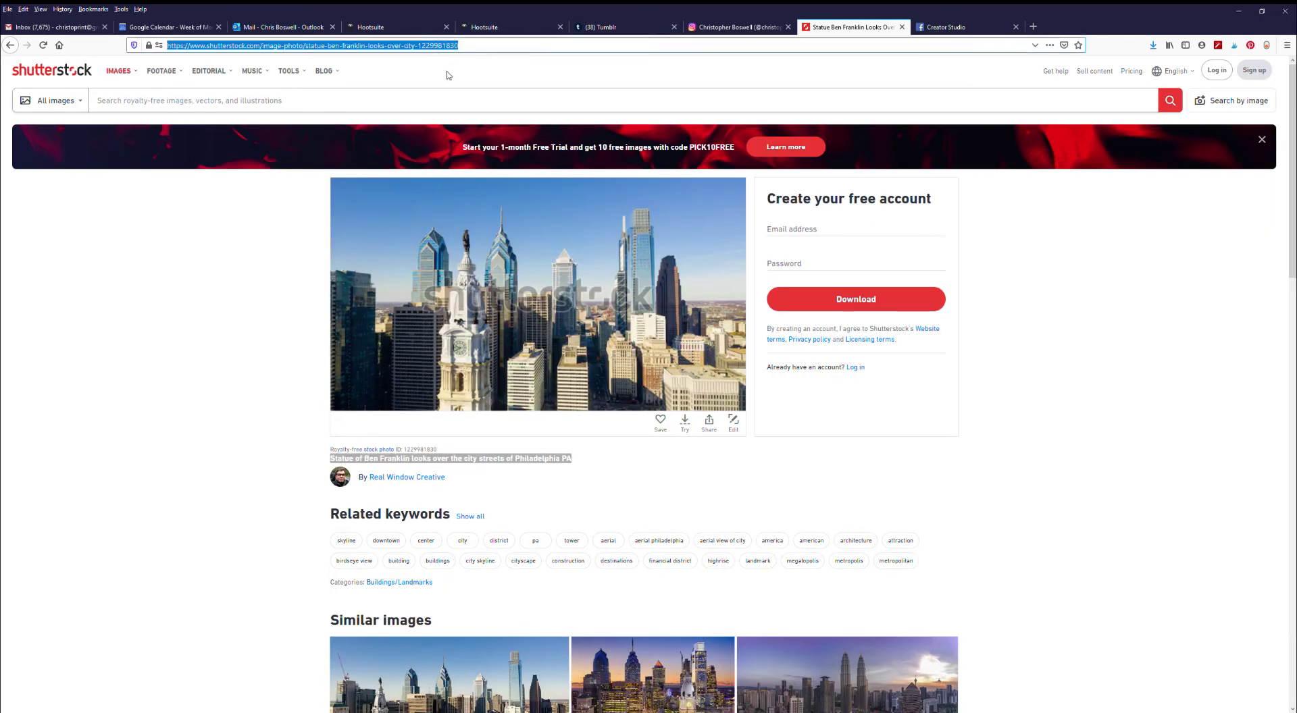
{"action": "left_click", "coordinate": [945, 27]}
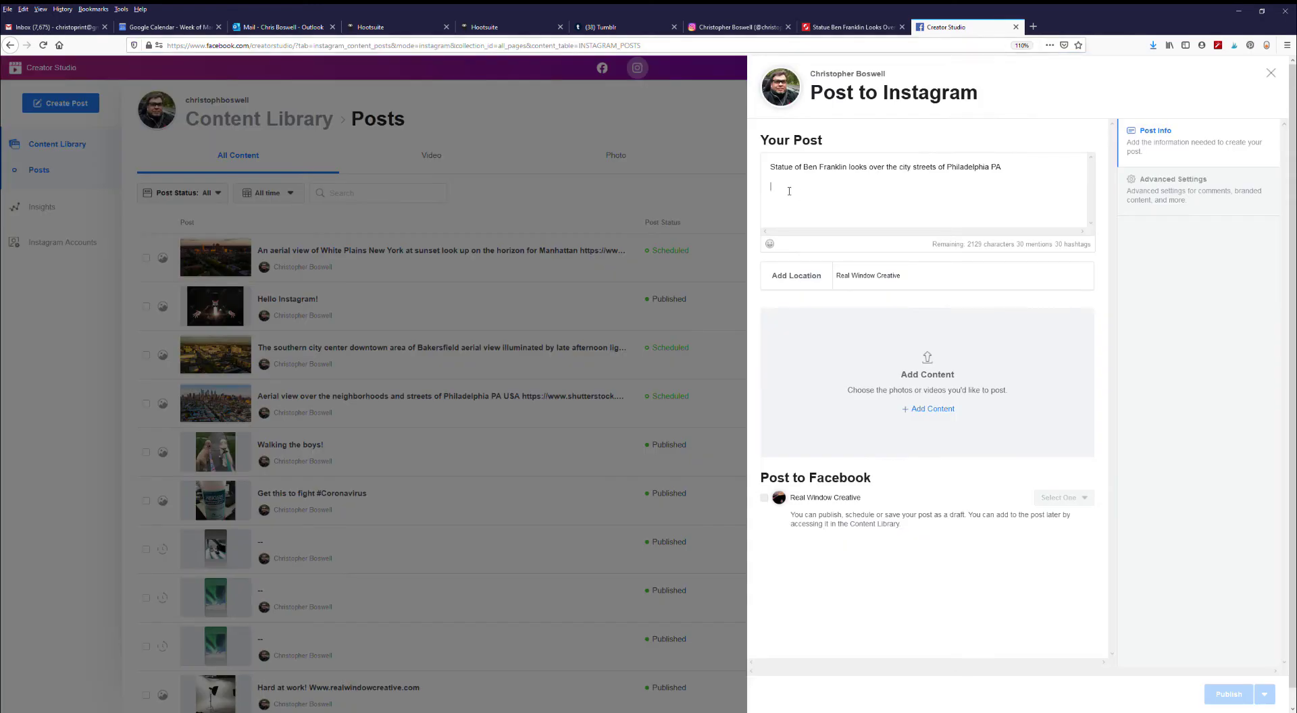
{"action": "key", "text": "ctrl+v"}
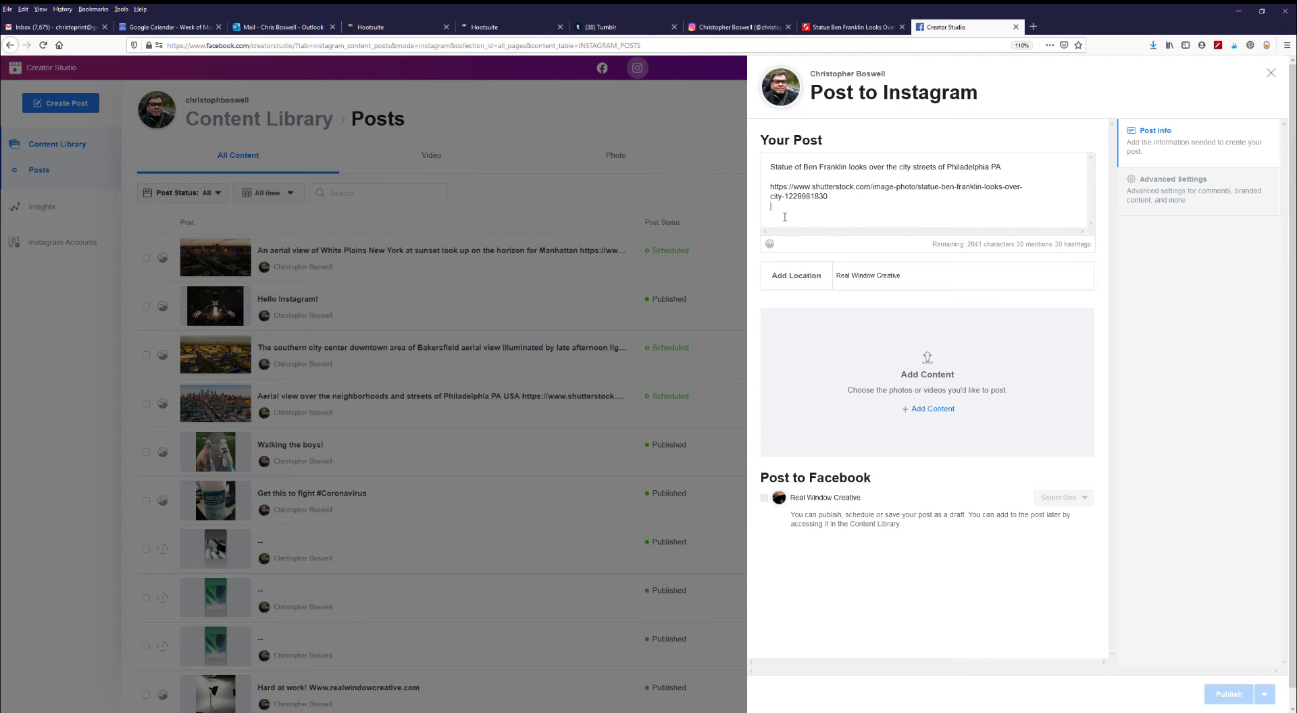
Add the hashtags #philadelphia, #aerial and #PA below the link, followed by the recently used shooting-star emoji.
{"action": "type", "text": "#phila"}
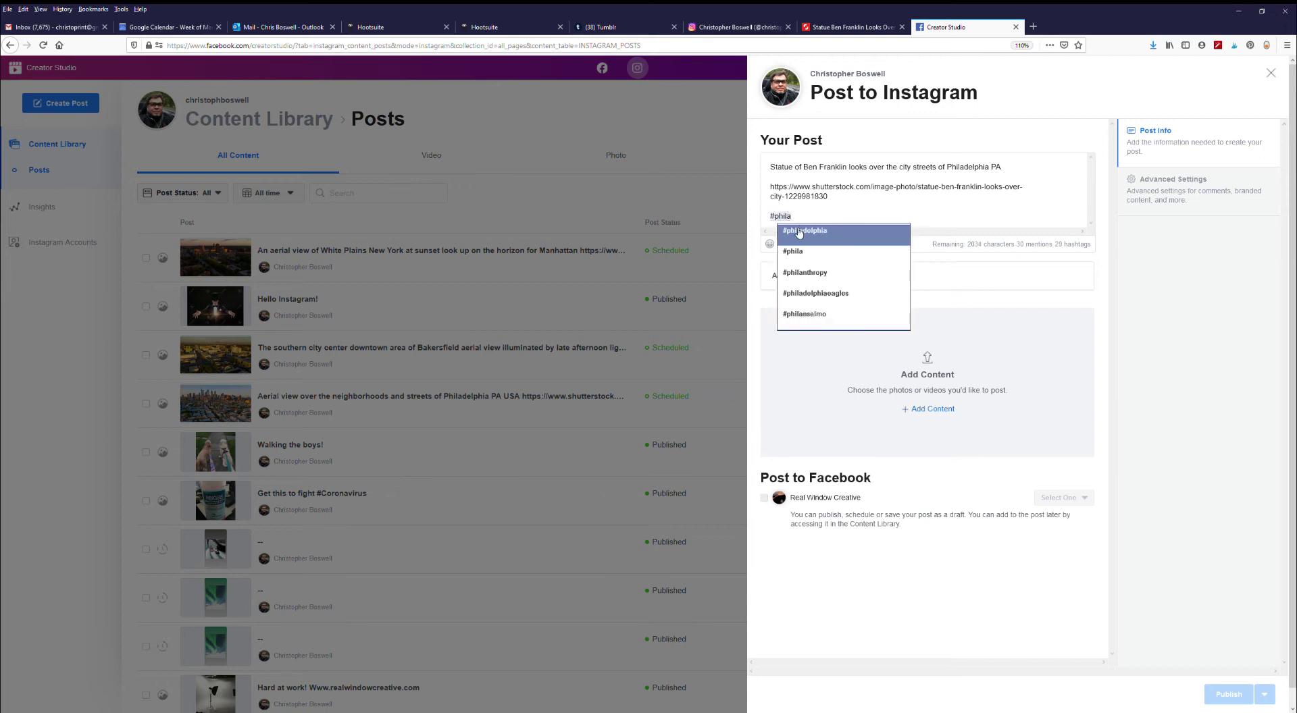
{"action": "left_click", "coordinate": [800, 234]}
{"action": "type", "text": "@"}
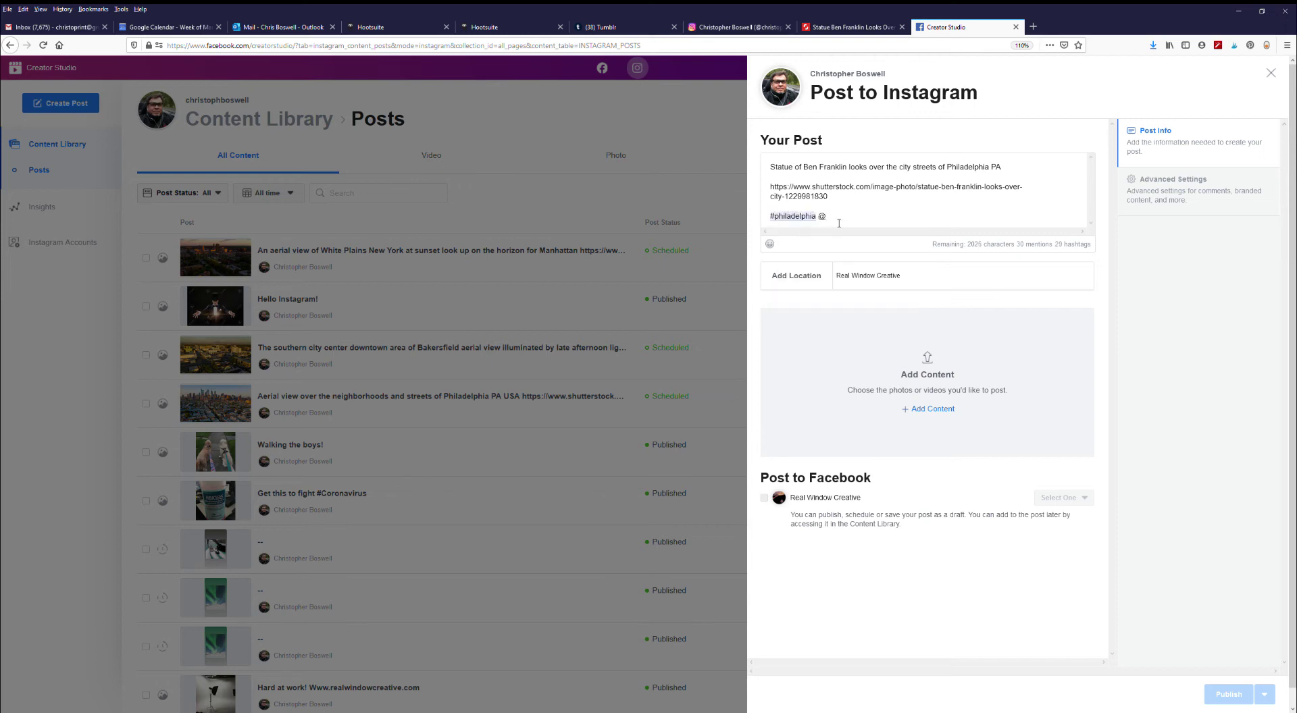
{"action": "key", "text": "BackSpace"}
{"action": "type", "text": "#aerial"}
{"action": "left_click", "coordinate": [861, 250]}
{"action": "type", "text": "#PA"}
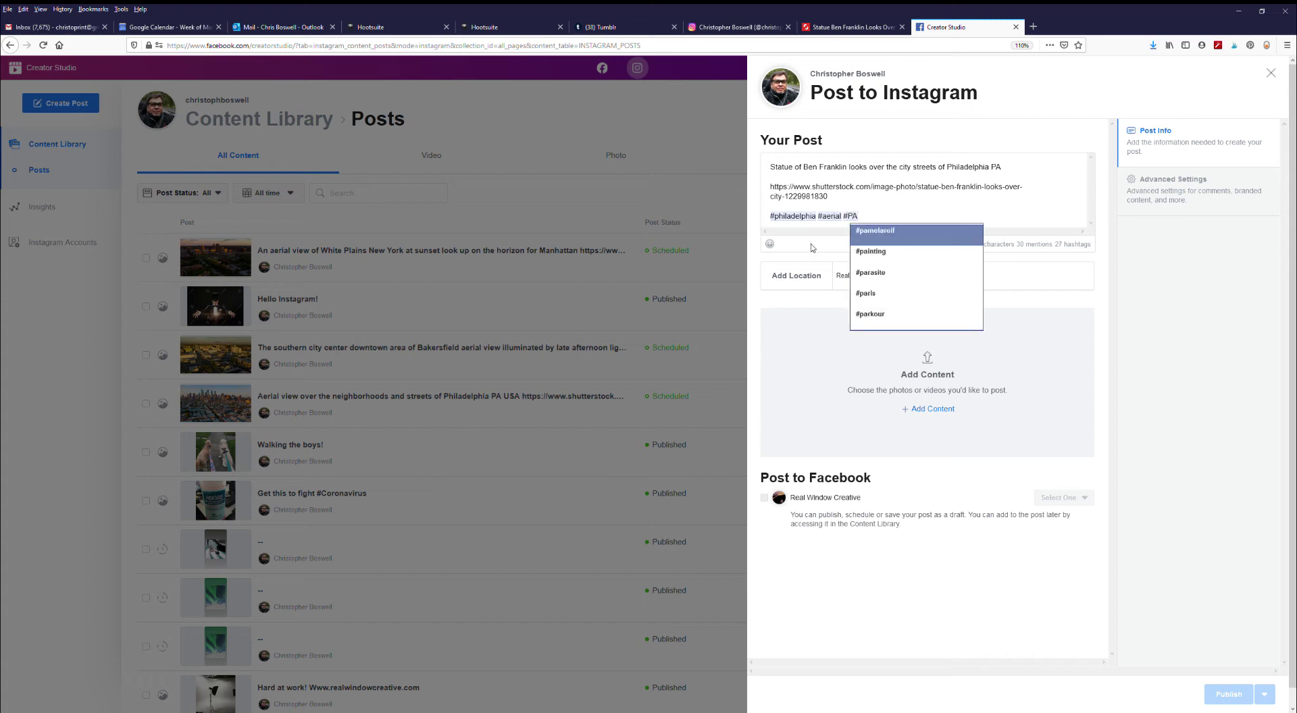
{"action": "left_click", "coordinate": [811, 244]}
{"action": "left_click", "coordinate": [772, 245]}
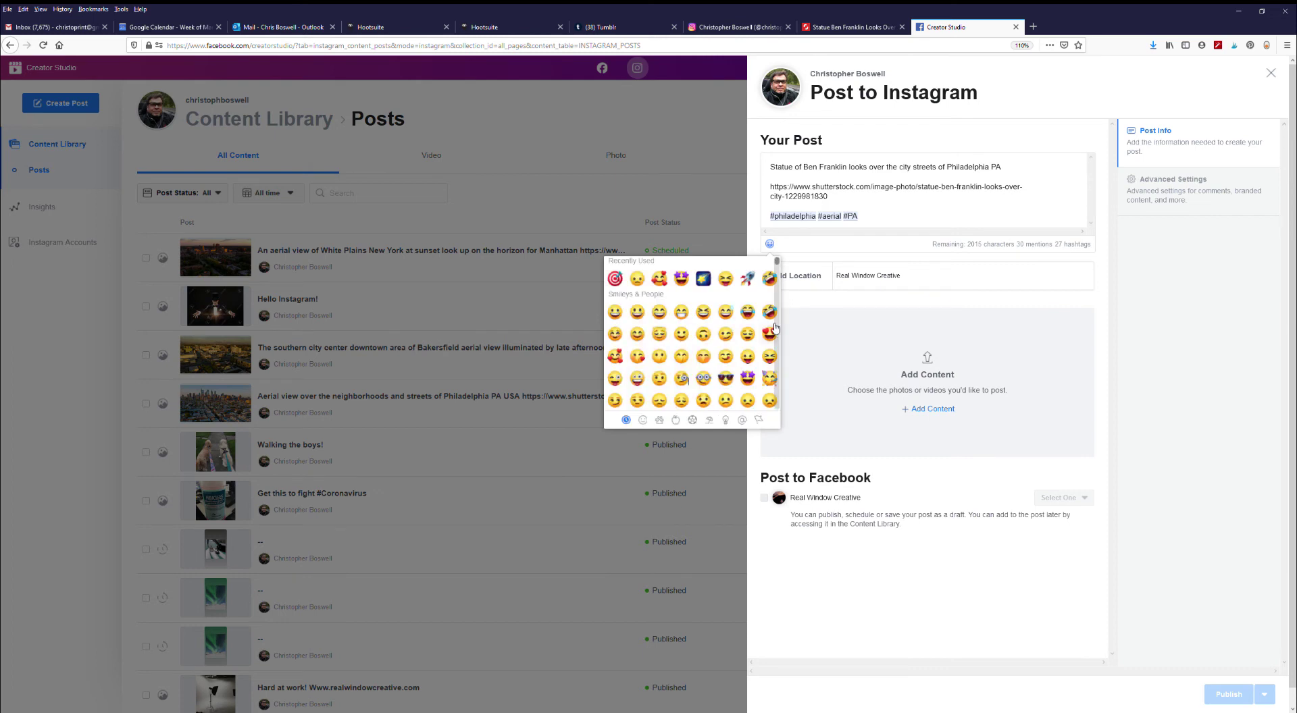
{"action": "left_click", "coordinate": [704, 279]}
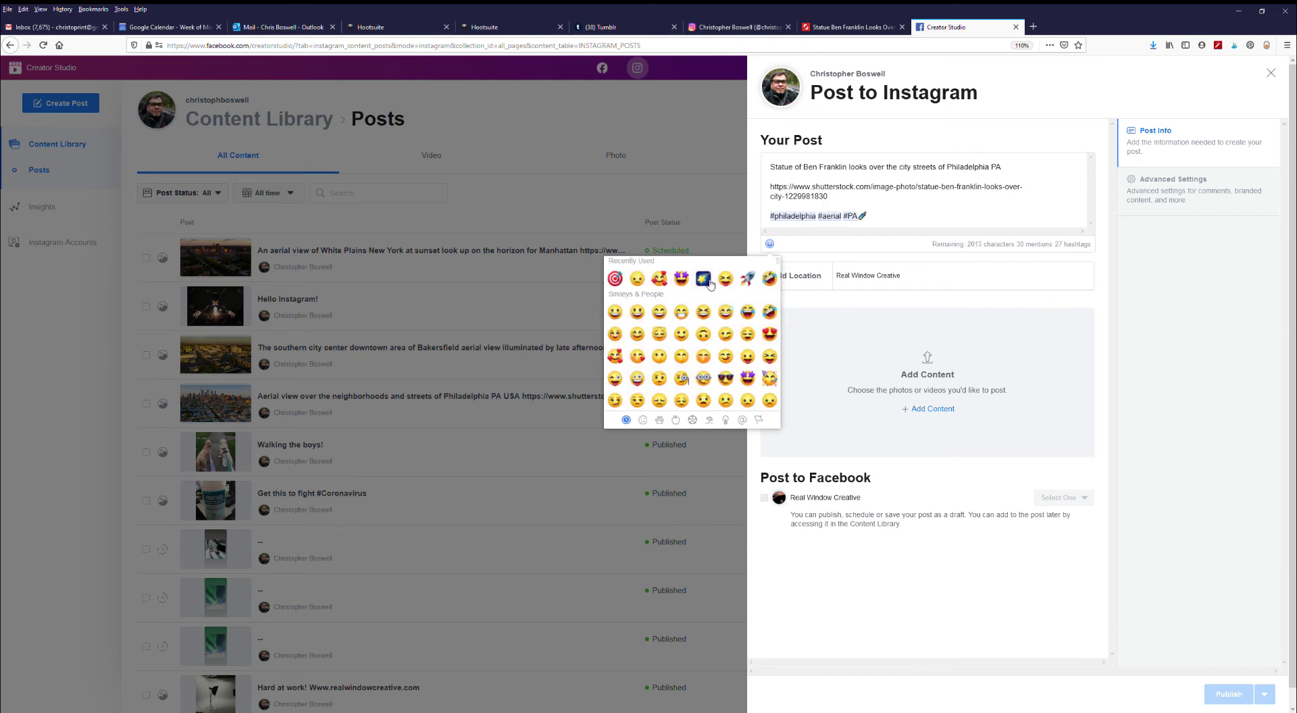
{"action": "left_click", "coordinate": [800, 250]}
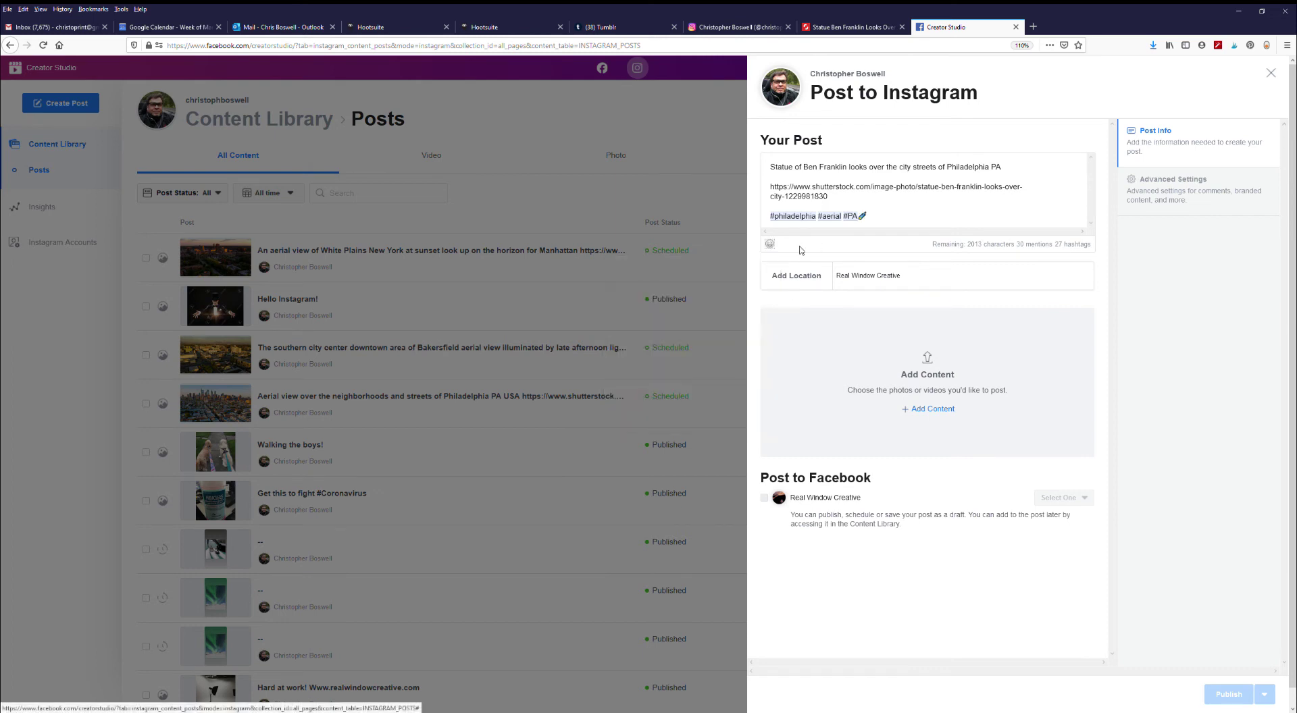
Upload the Philadelphia skyline photo with the Ben Franklin statue from a file to the post.
{"action": "left_click", "coordinate": [926, 409]}
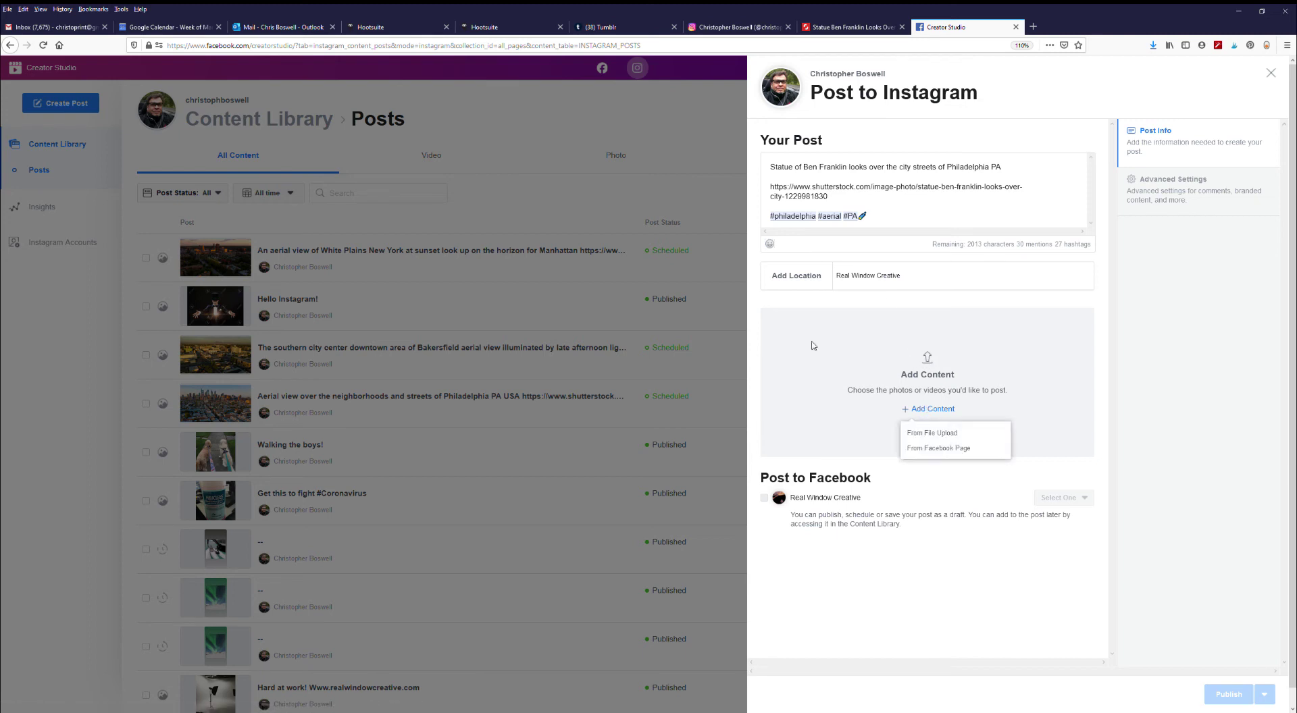
{"action": "left_click", "coordinate": [948, 434]}
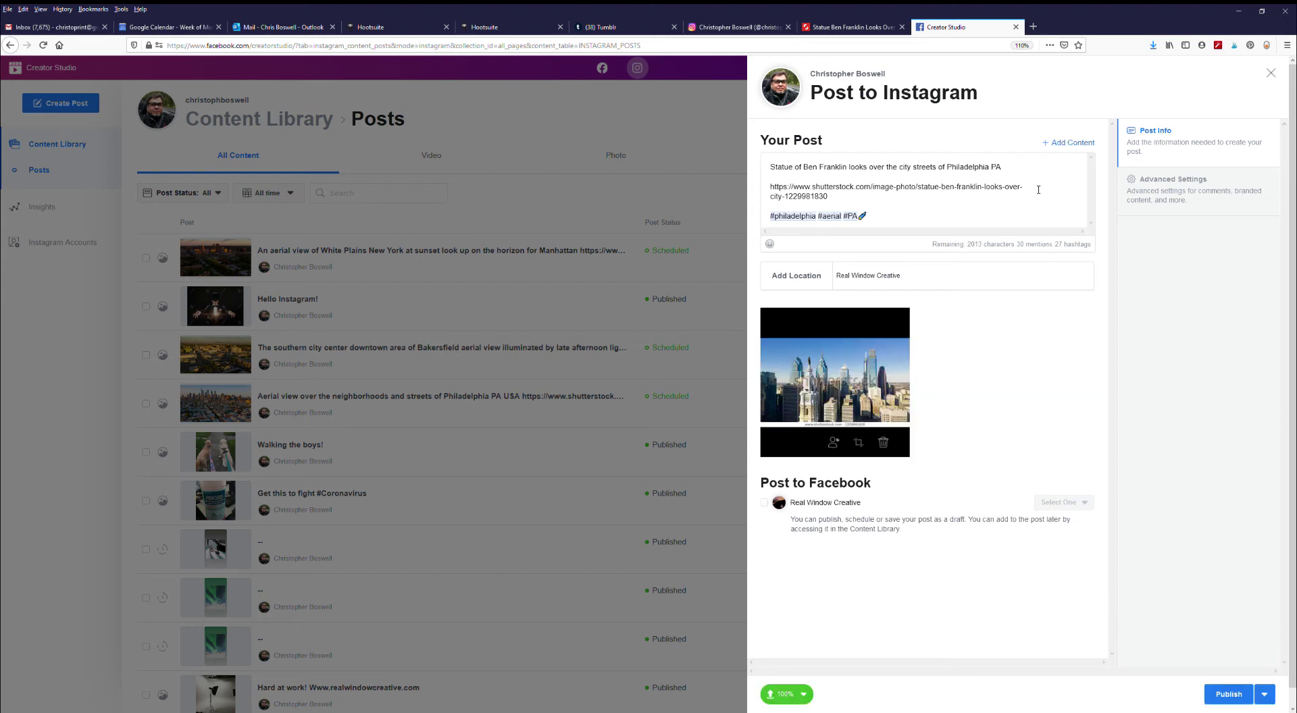
Tag the account owner's own Instagram profile on the photo, beside the statue tower, and save the tag.
{"action": "left_click", "coordinate": [833, 442]}
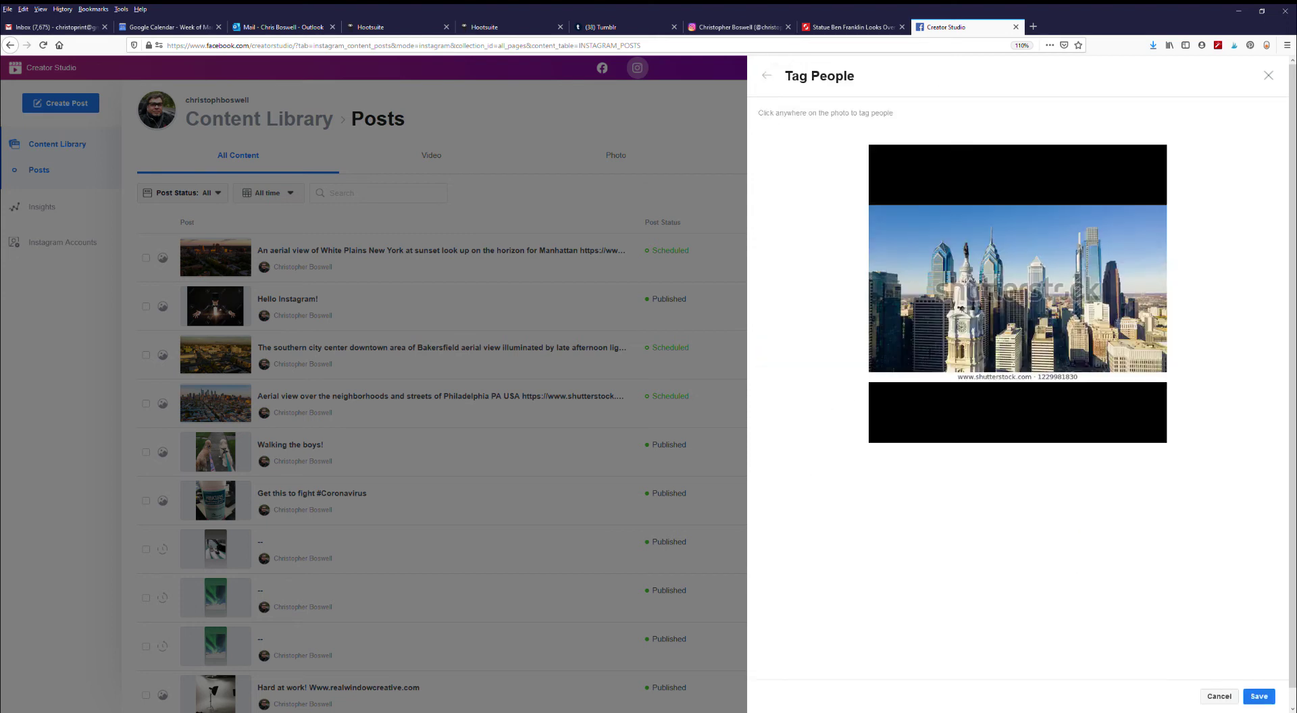
{"action": "left_click", "coordinate": [941, 339]}
{"action": "type", "text": "ch"}
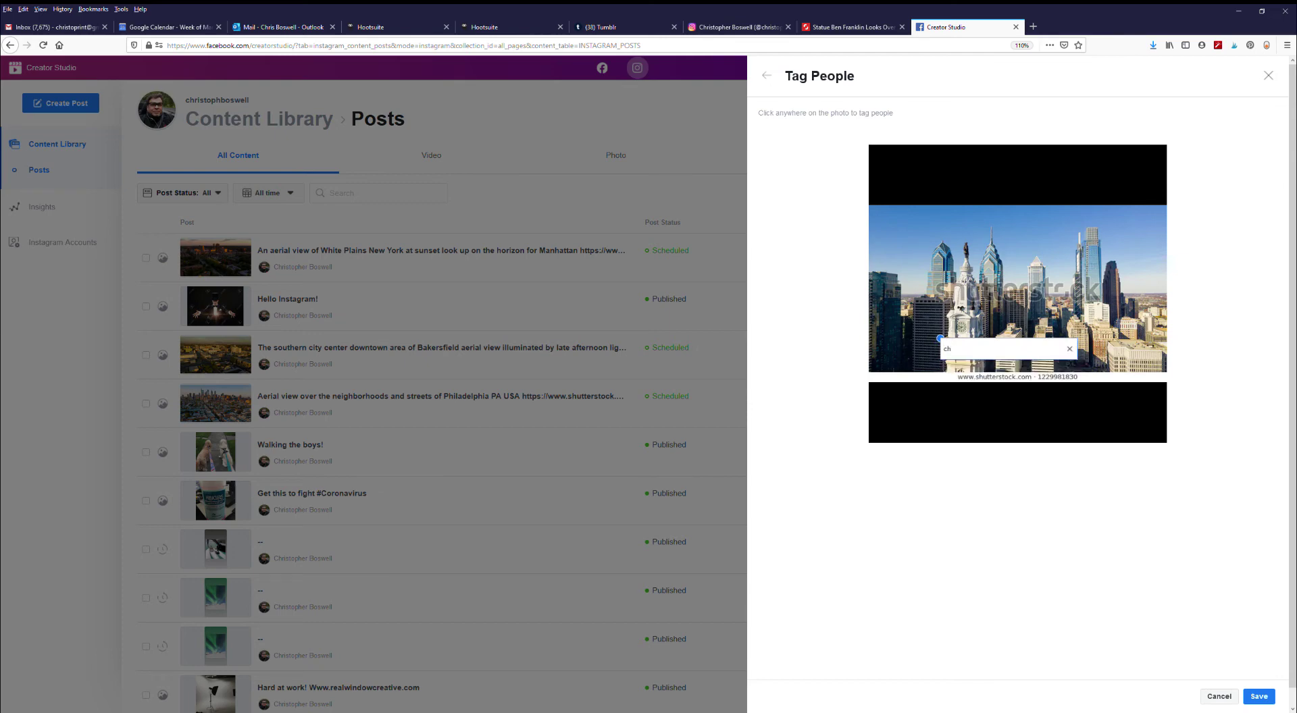
{"action": "type", "text": "ri"}
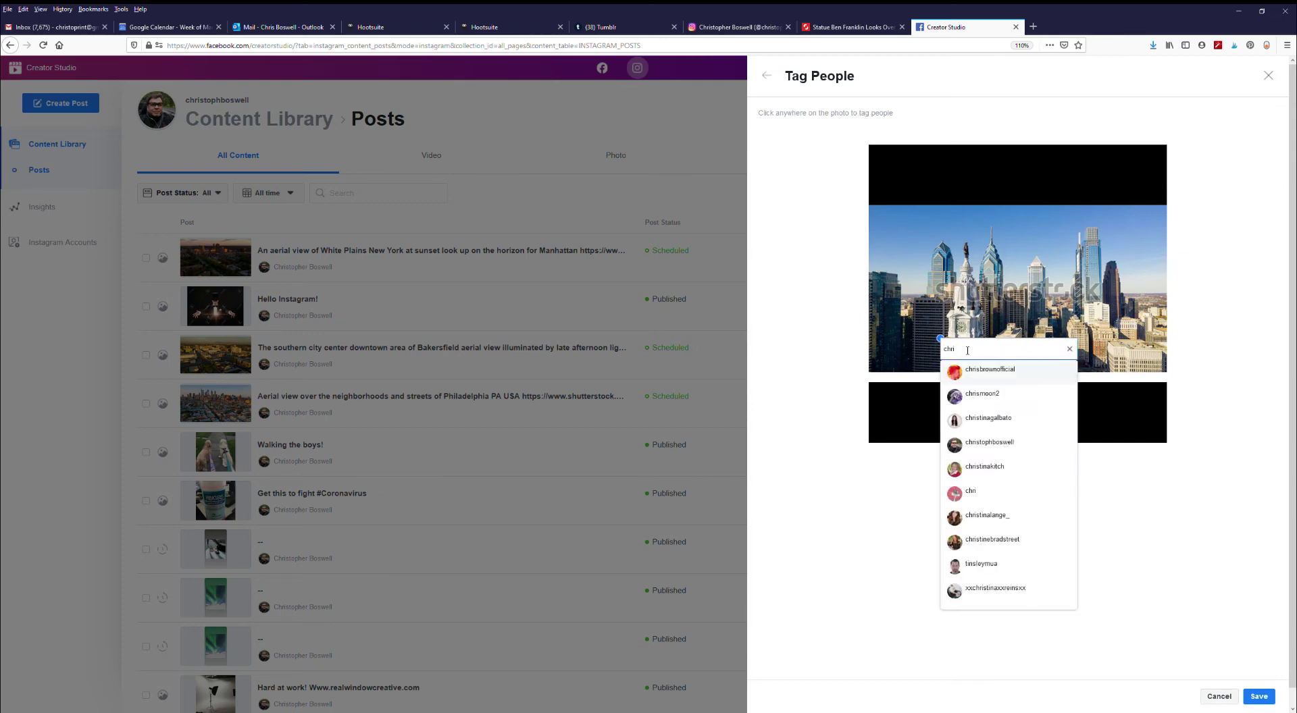
{"action": "type", "text": "stop"}
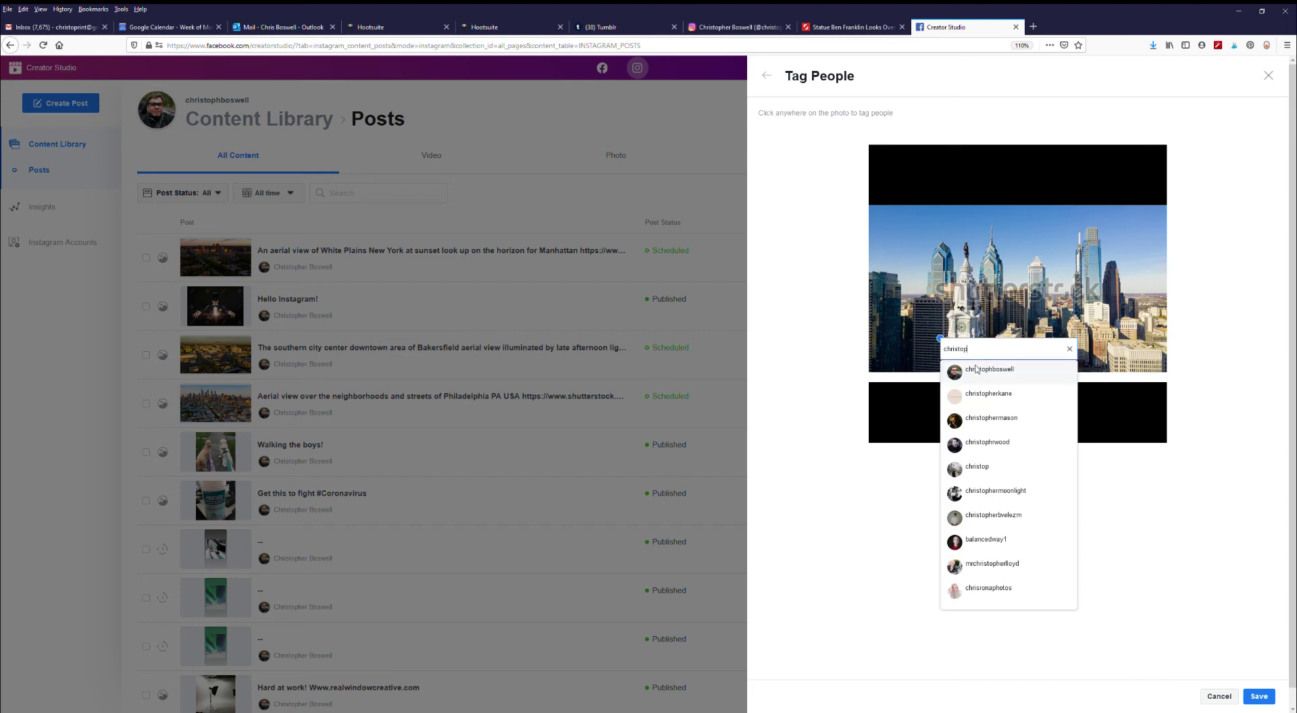
{"action": "left_click", "coordinate": [975, 368]}
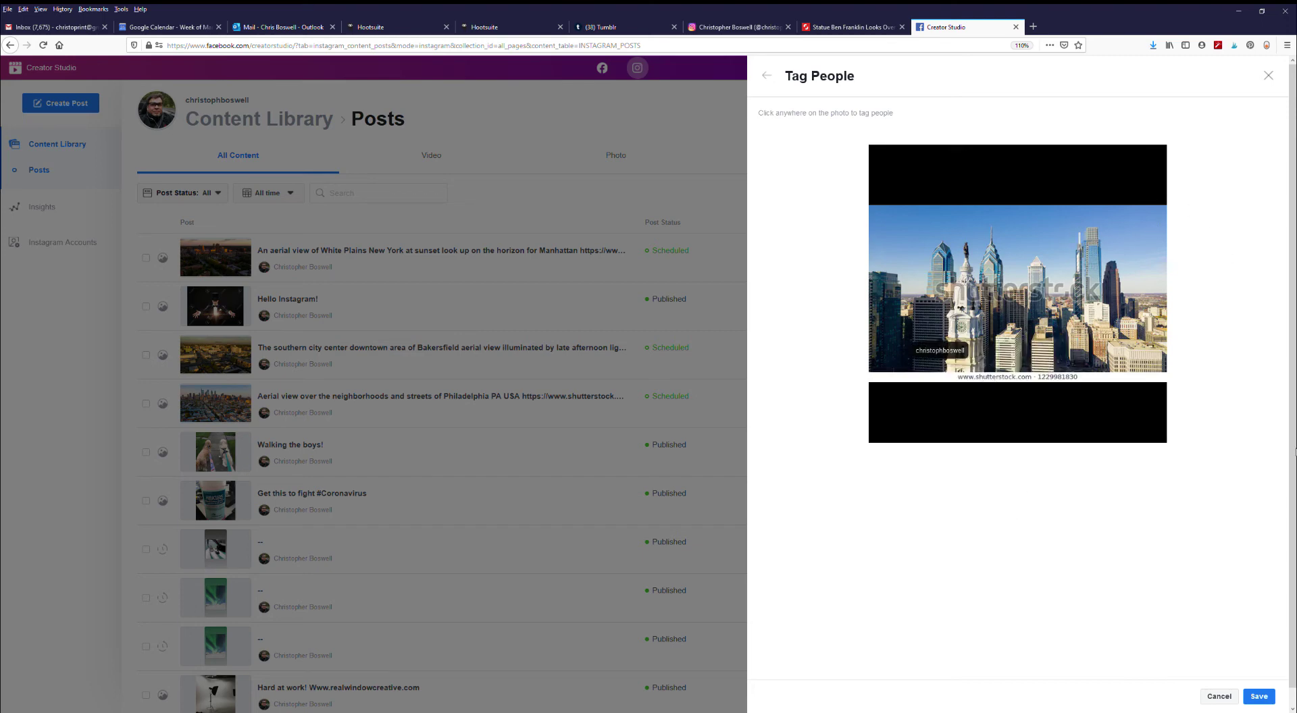
{"action": "left_click", "coordinate": [1258, 696]}
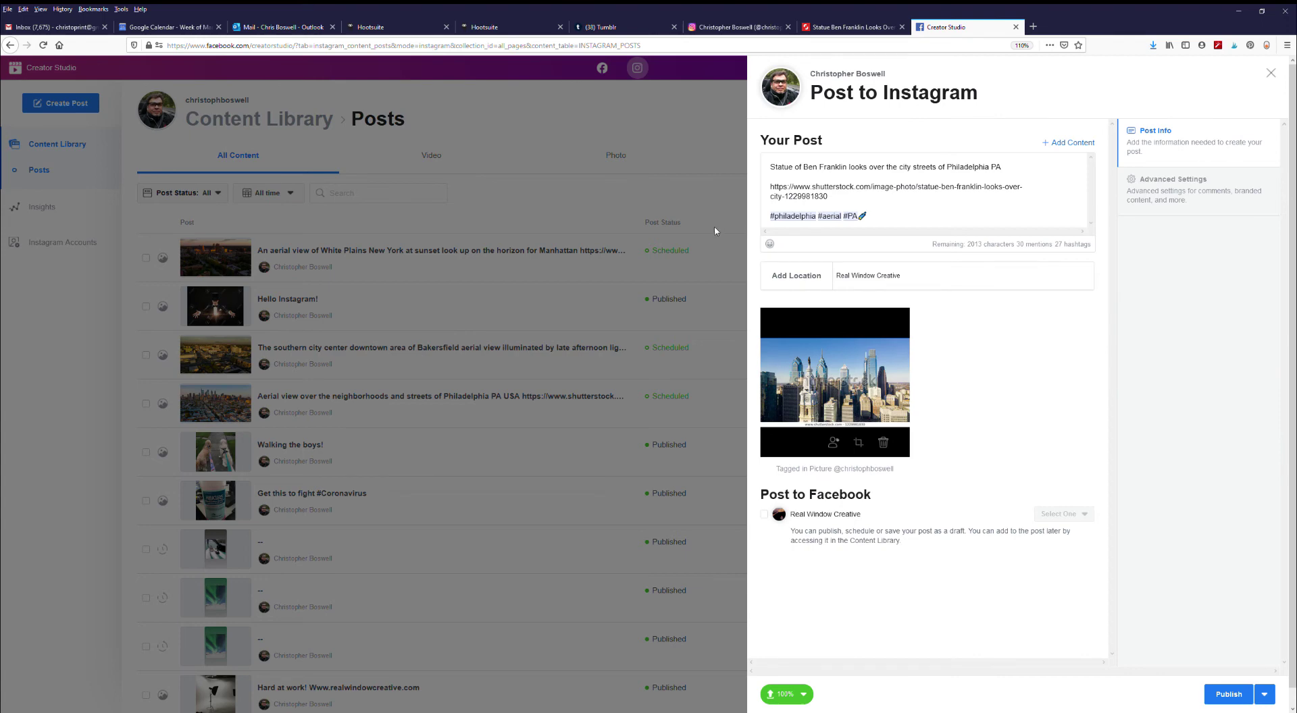
Crop the post's photo to the Landscape format and save the edit.
{"action": "left_click", "coordinate": [857, 443]}
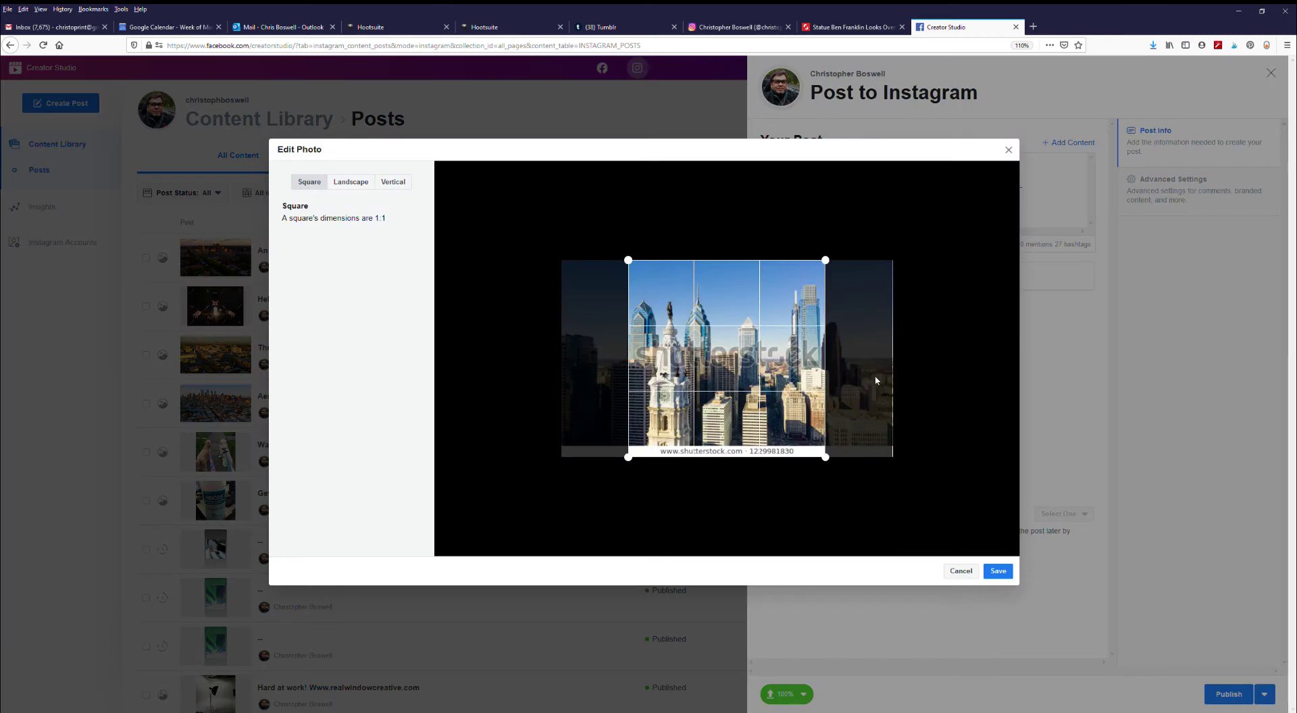
{"action": "left_click", "coordinate": [350, 182]}
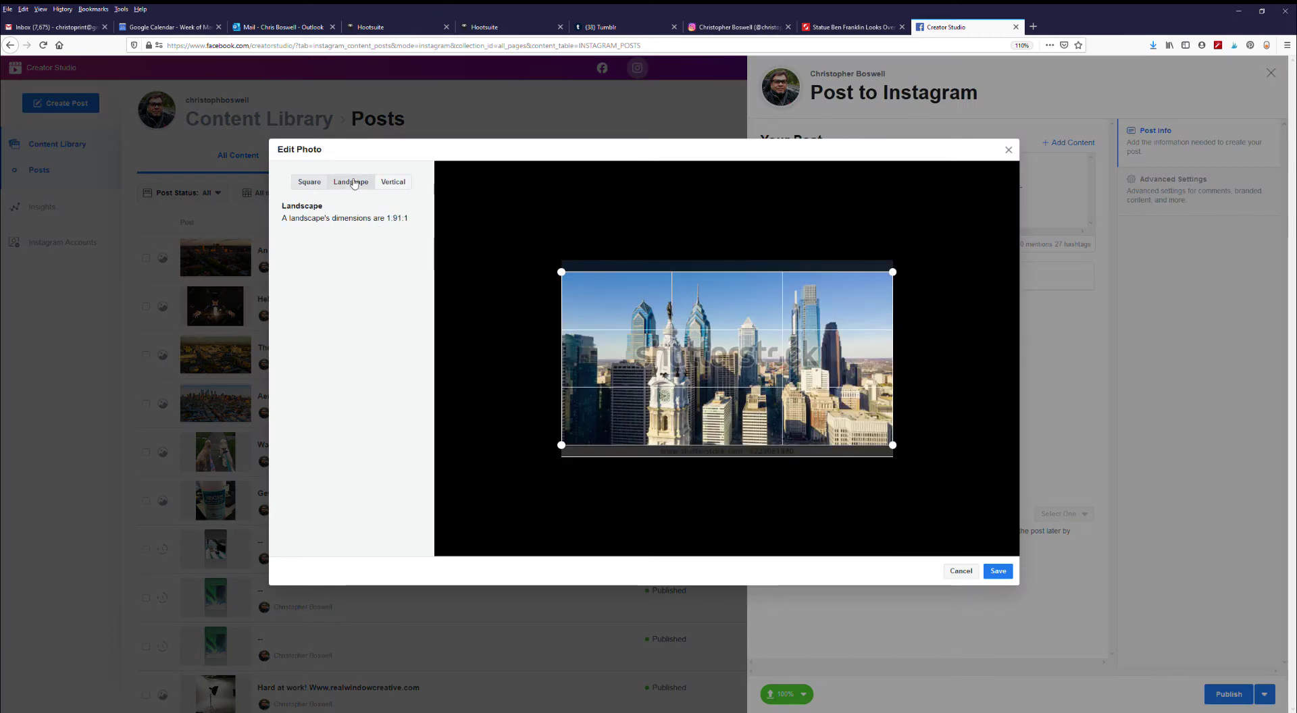
{"action": "left_click", "coordinate": [1004, 570]}
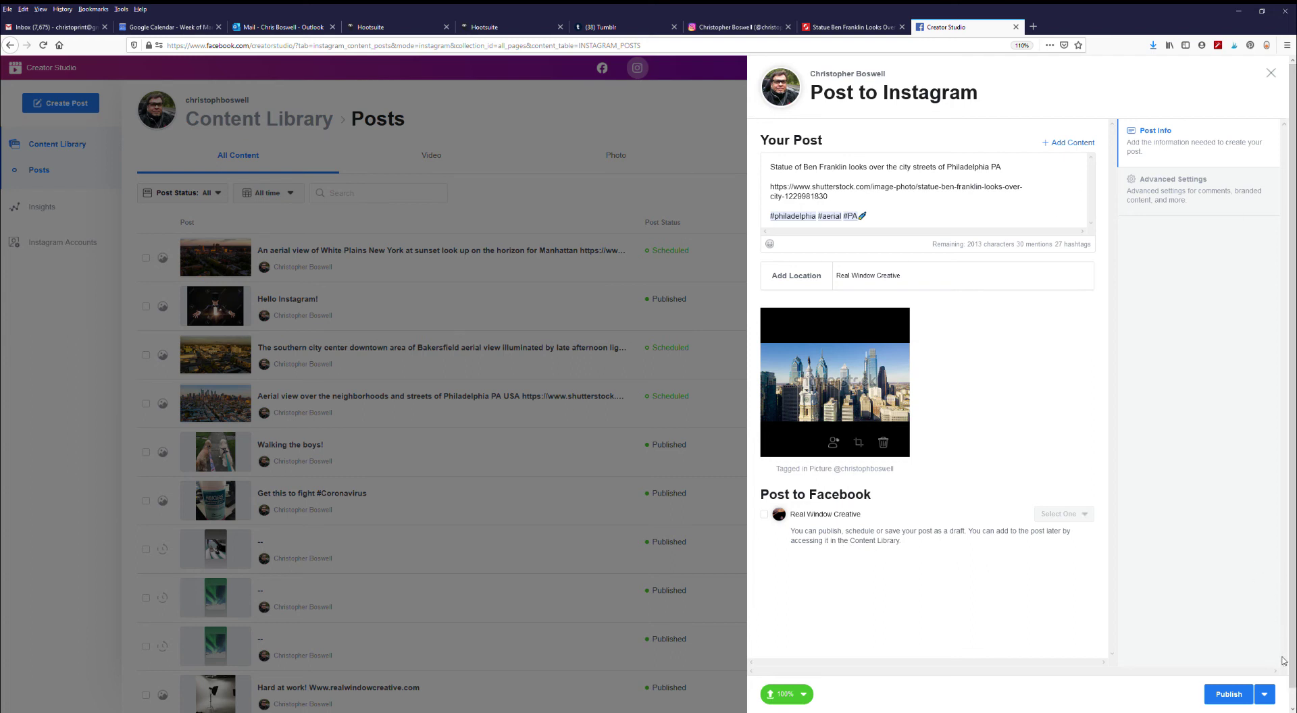
Review the advanced comment and branded content settings, and schedule the post for Mar 4, 2020, entering 05 in the publishing time.
{"action": "left_click", "coordinate": [1177, 195]}
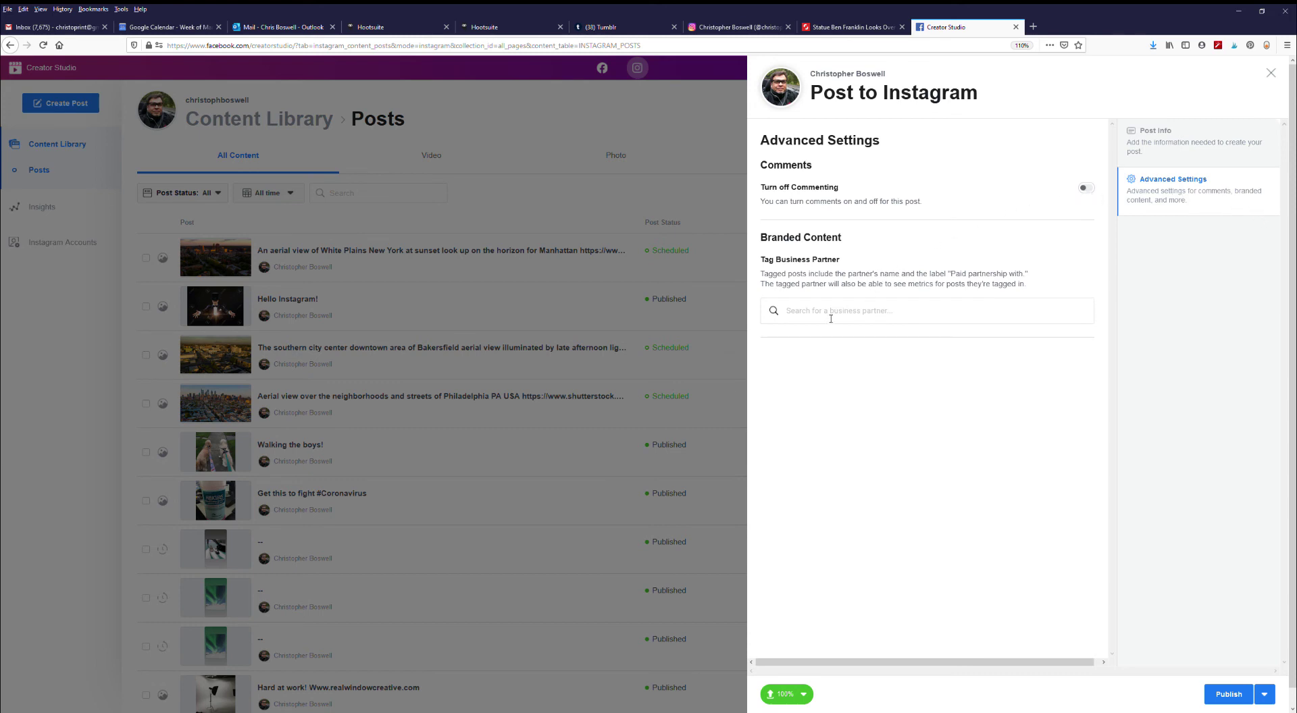
{"action": "left_click", "coordinate": [1170, 143]}
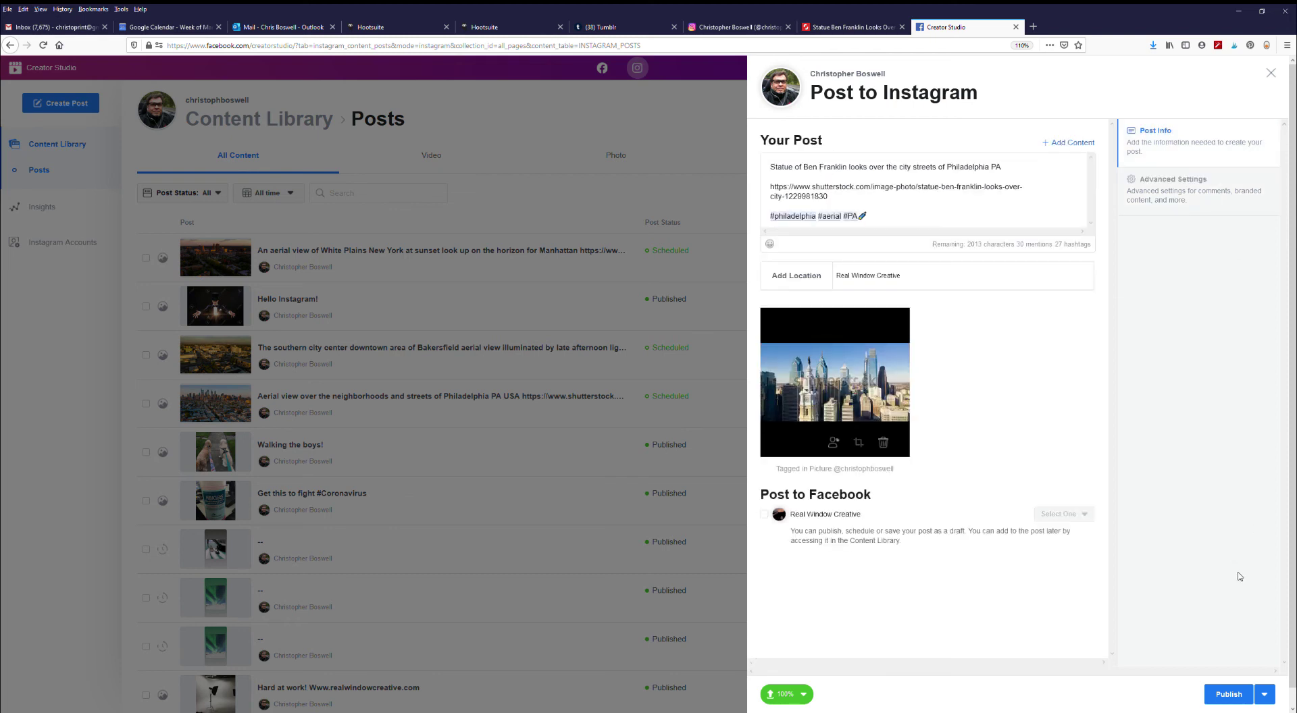
{"action": "left_click", "coordinate": [1273, 696]}
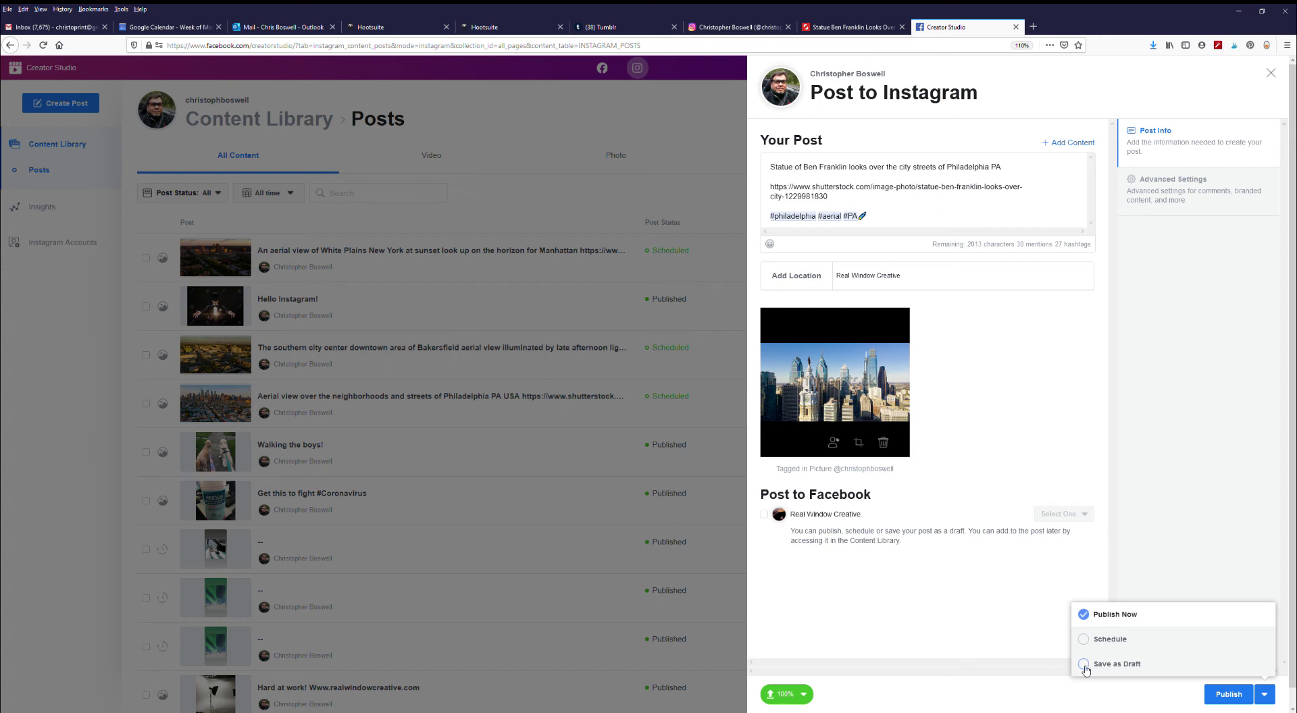
{"action": "left_click", "coordinate": [1086, 641]}
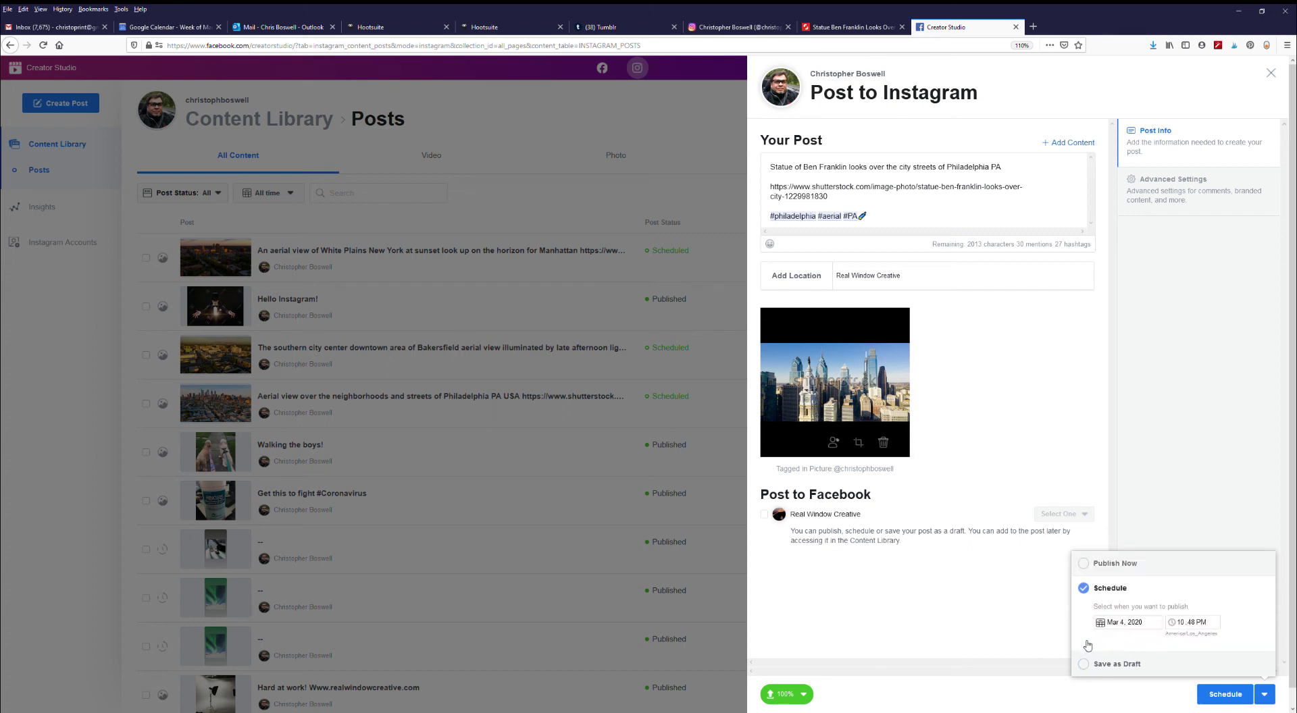
{"action": "left_click", "coordinate": [1180, 627]}
{"action": "left_click", "coordinate": [1194, 623]}
{"action": "type", "text": "05"}
{"action": "left_click", "coordinate": [1225, 694]}
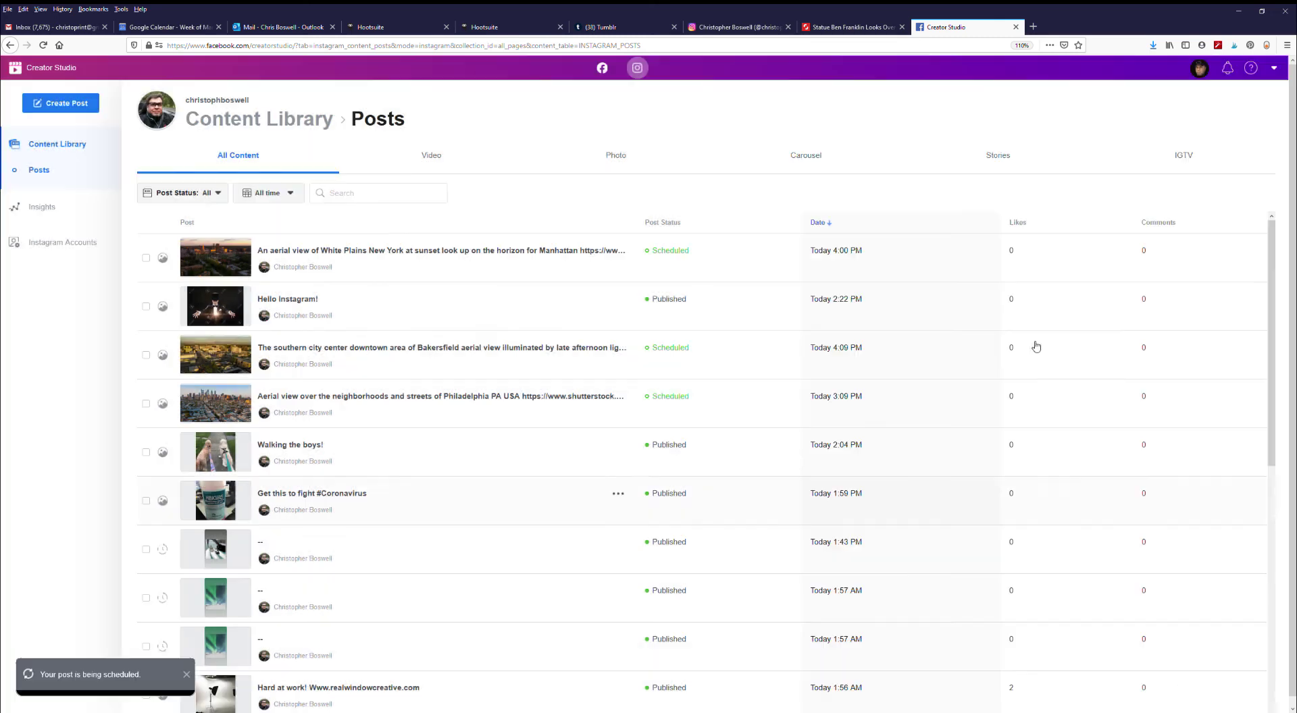